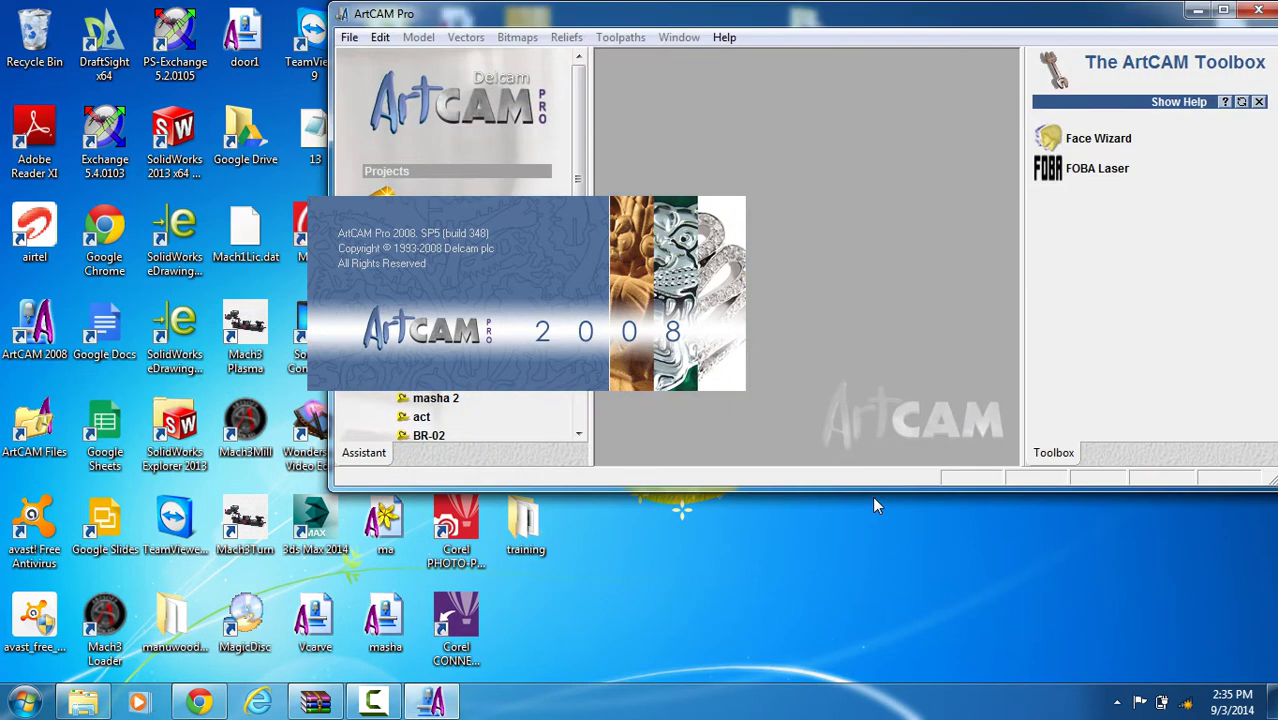
Start a new model and set its size units to inches.
double_click(840, 18)
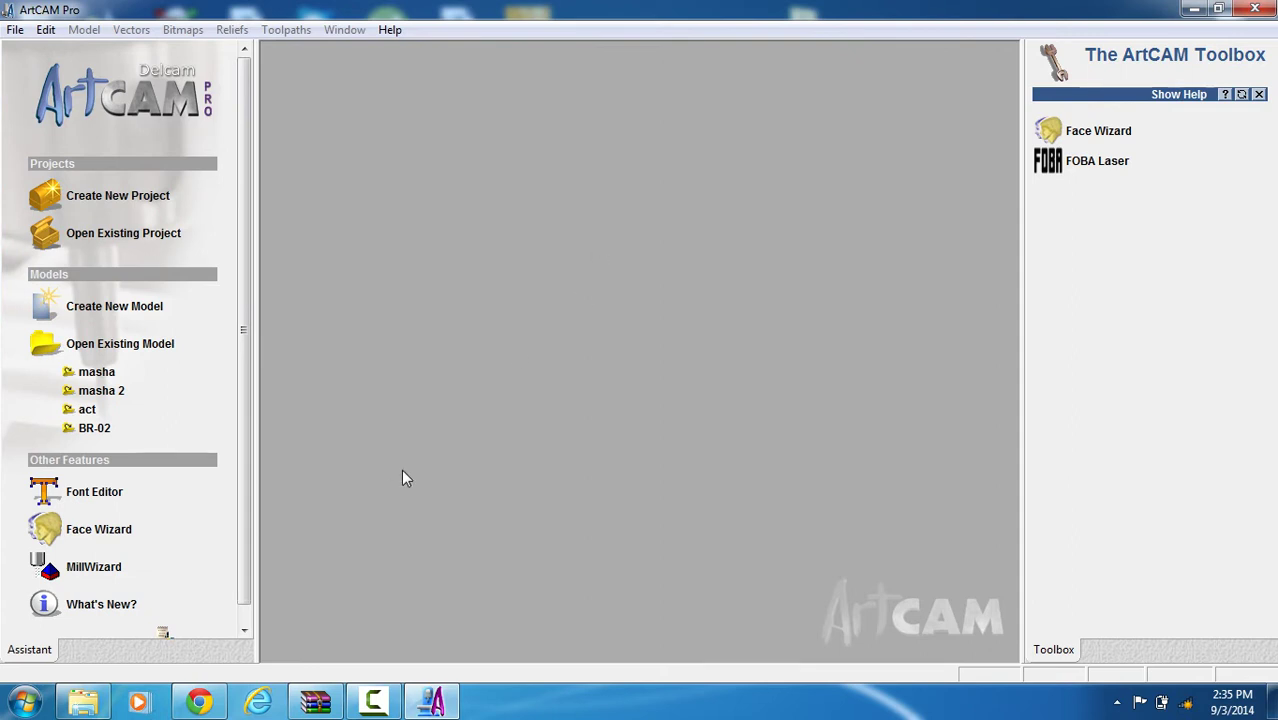
left_click(127, 312)
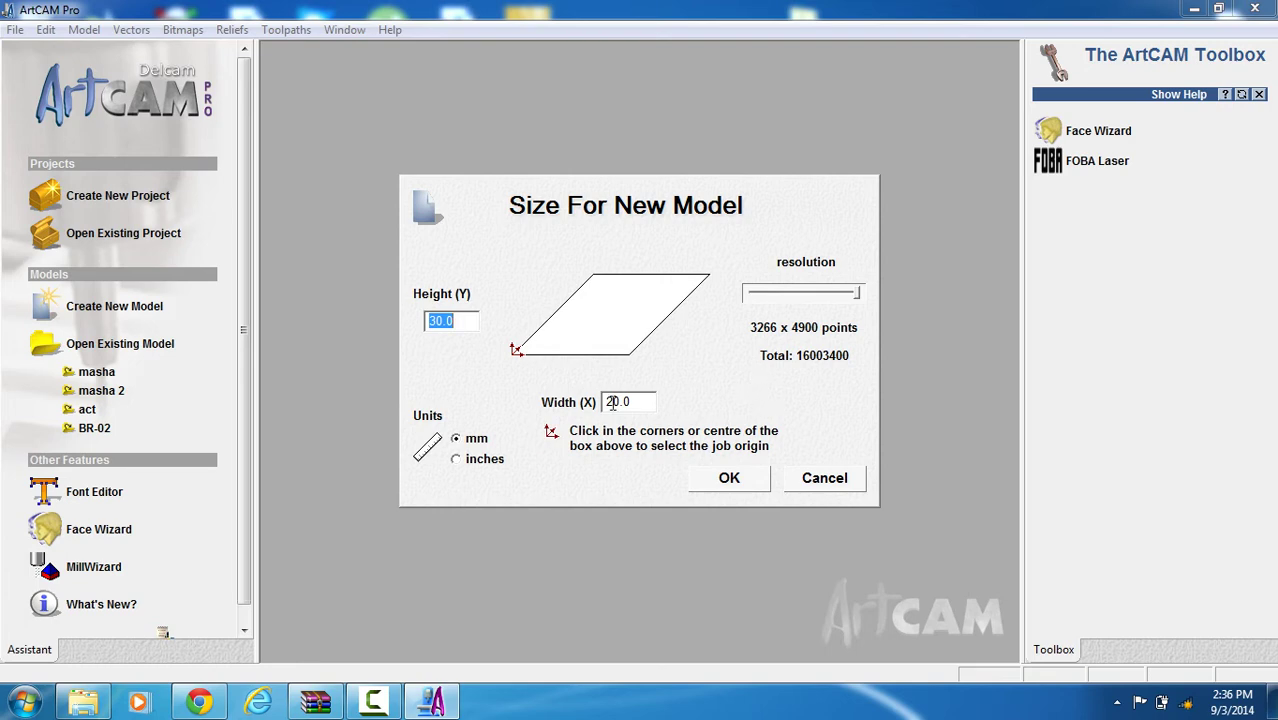
key("BackSpace")
left_click(456, 460)
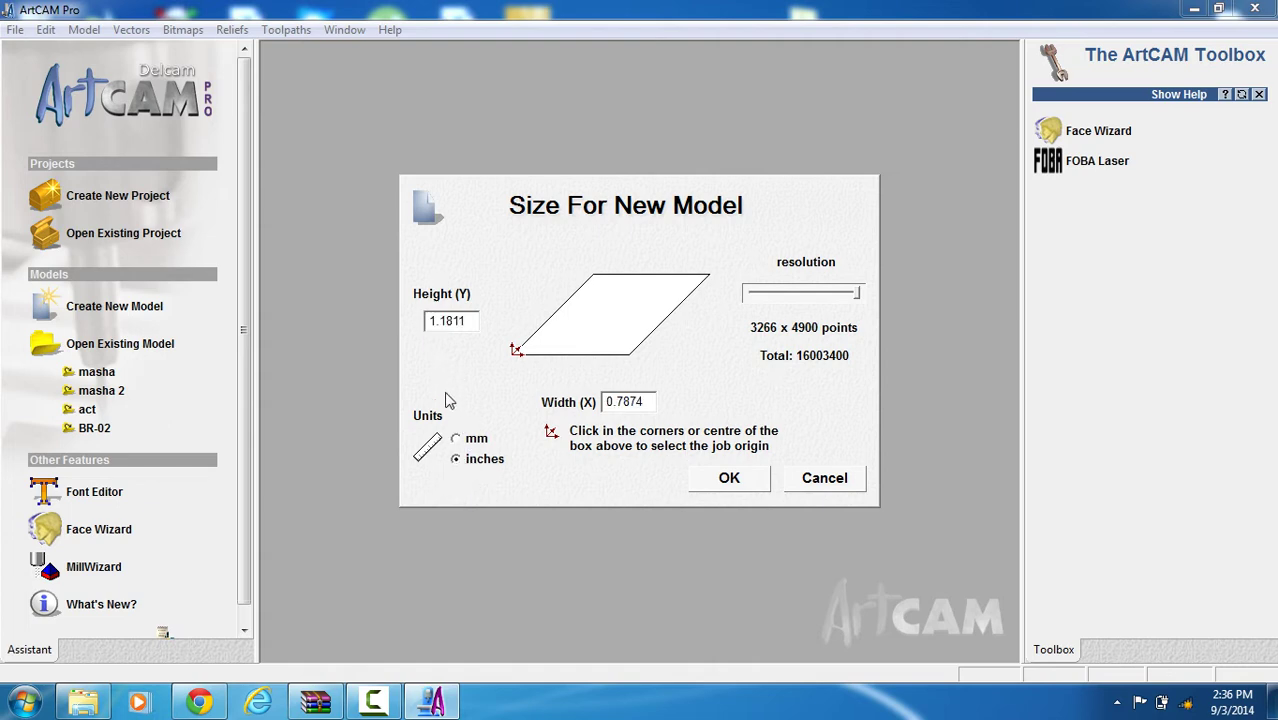
left_click(455, 440)
left_click(456, 460)
Create the model with height 24 and width 18 inches at maximum resolution, and maximize its 2D view.
double_click(447, 321)
type("24")
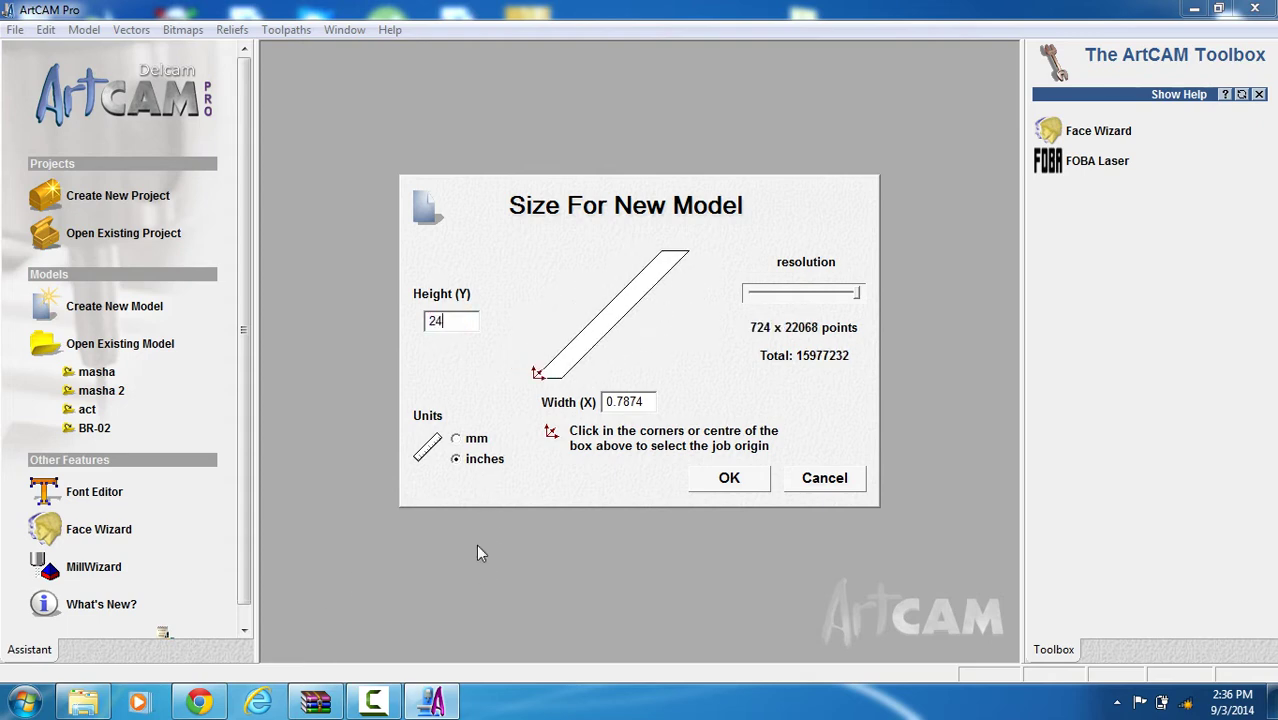
double_click(627, 403)
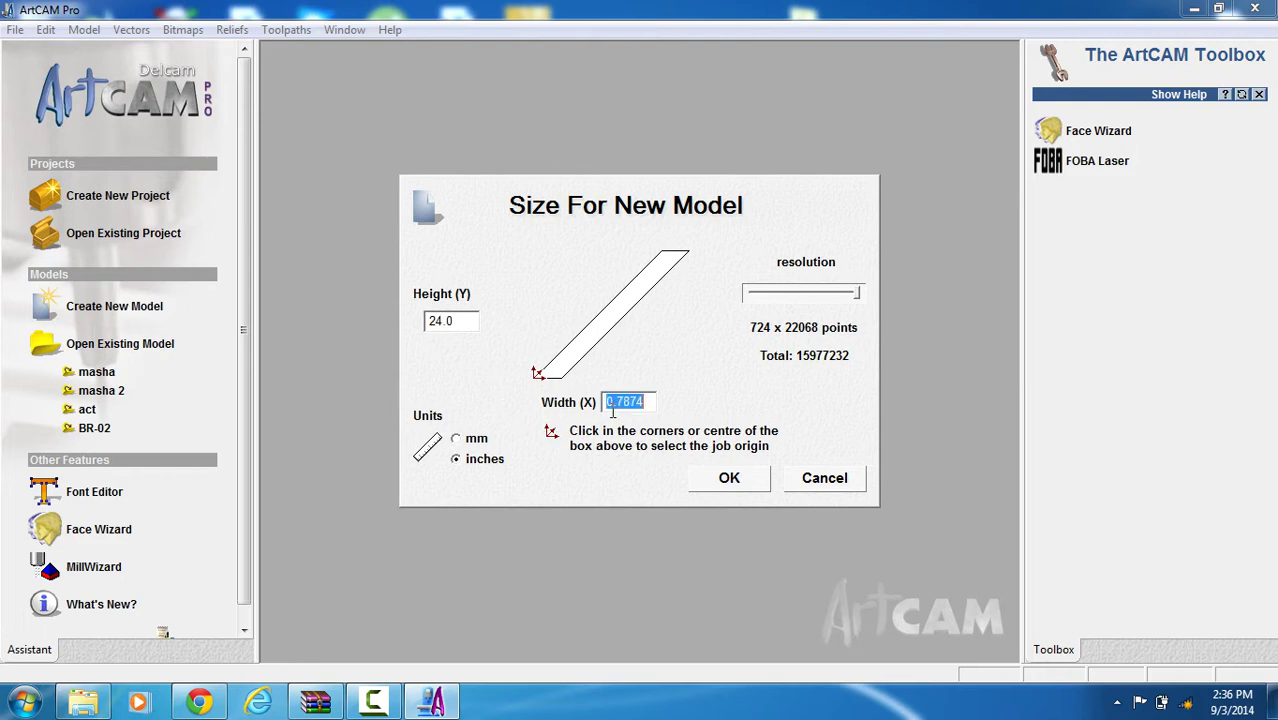
type("18")
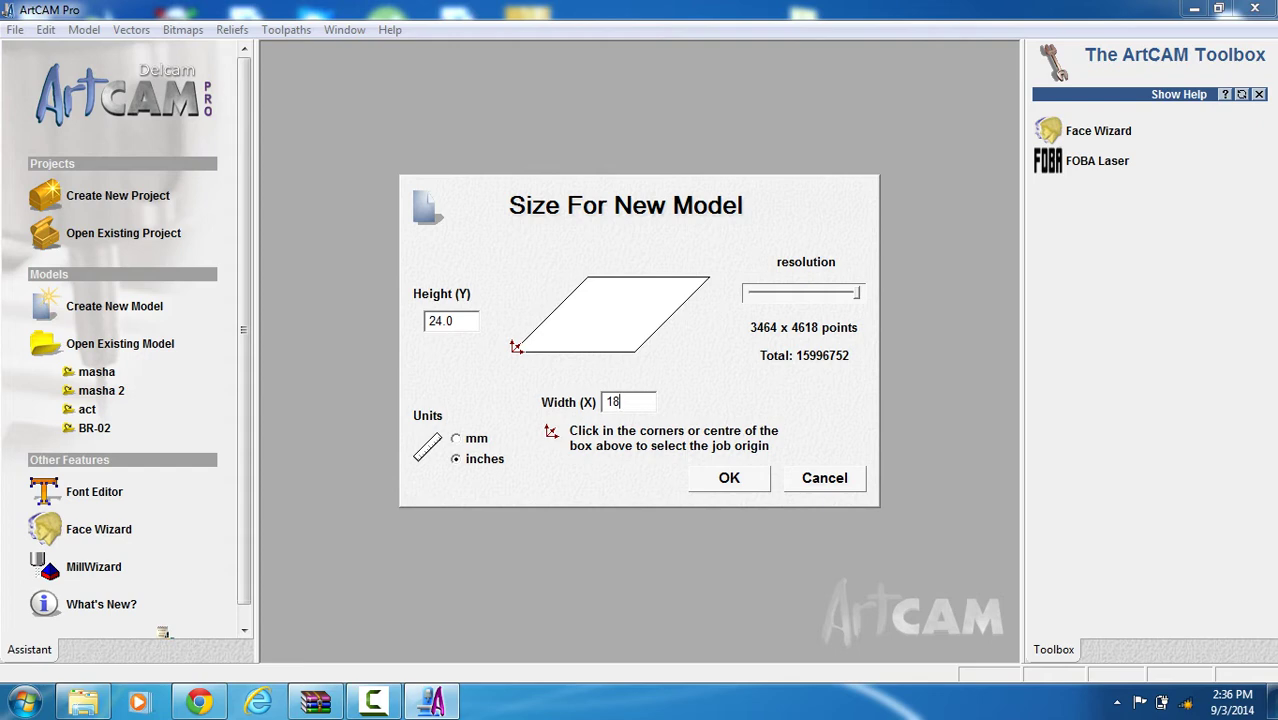
left_click(862, 302)
left_click(727, 479)
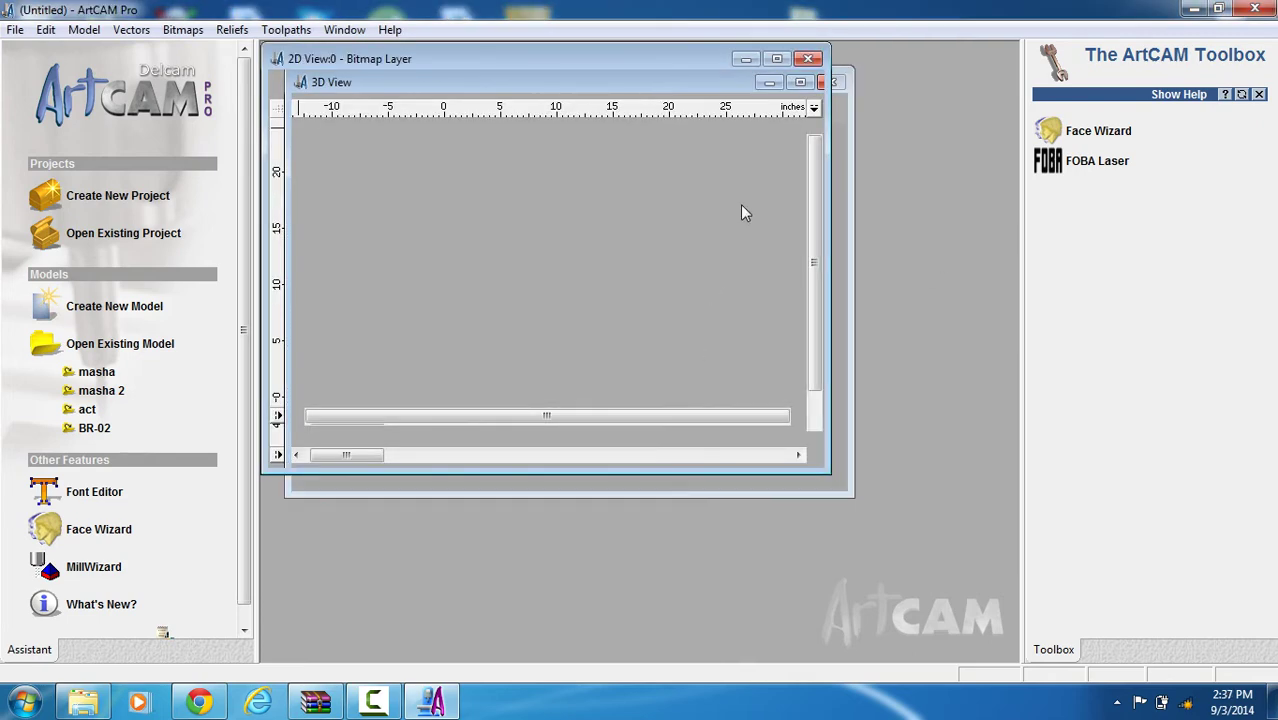
left_click(776, 58)
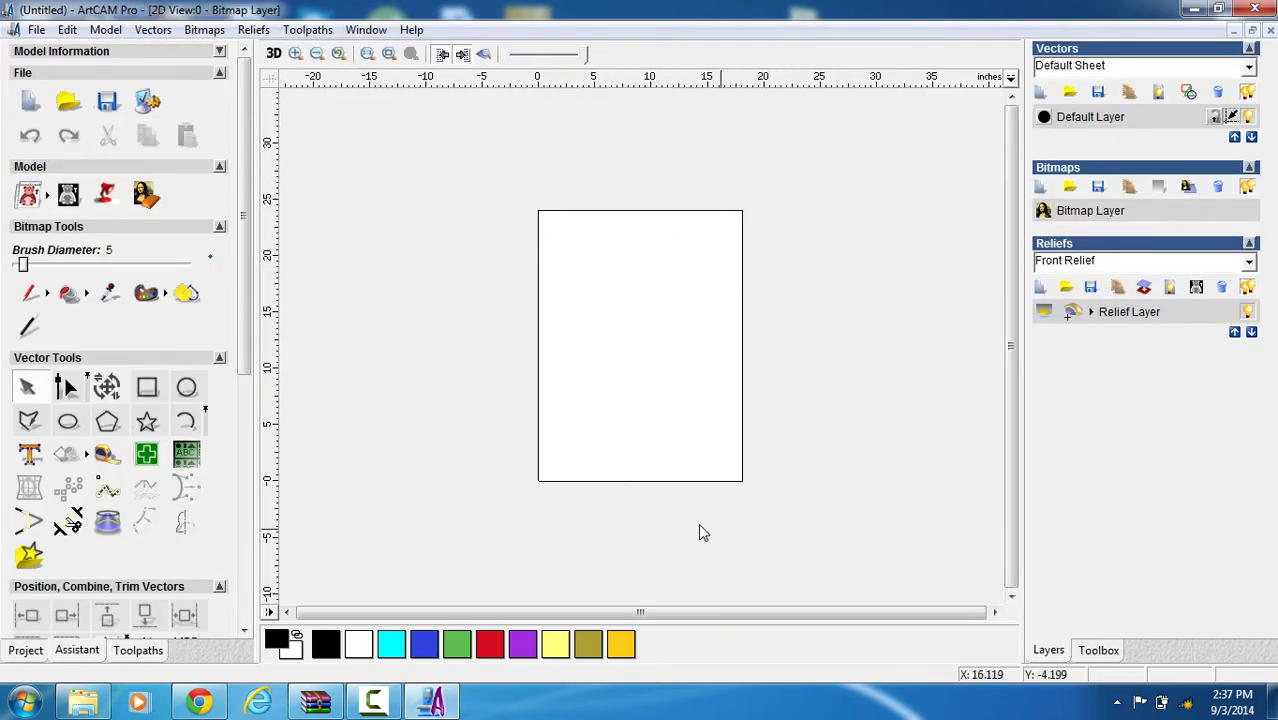
Move the model's origin to its centre in the Set Model Size settings.
mouse_move(249, 322)
left_mouse_down()
mouse_move(250, 337)
mouse_move(250, 318)
left_mouse_up()
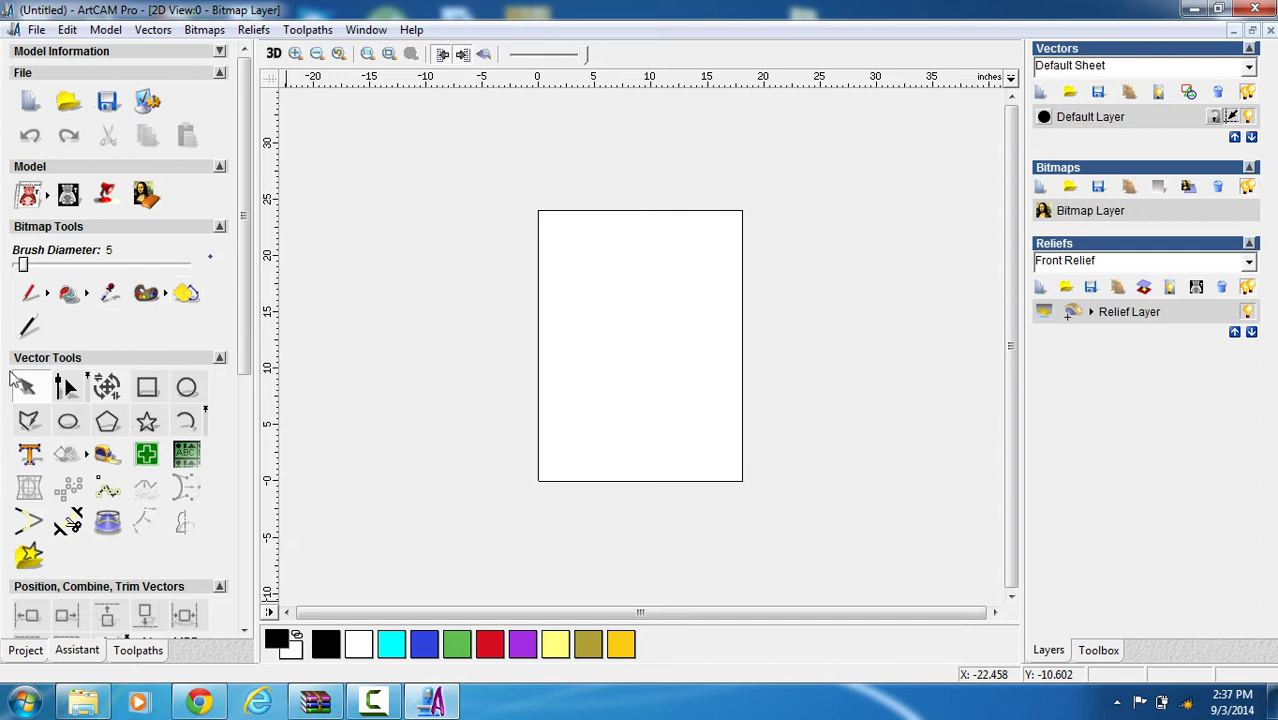
left_click(47, 199)
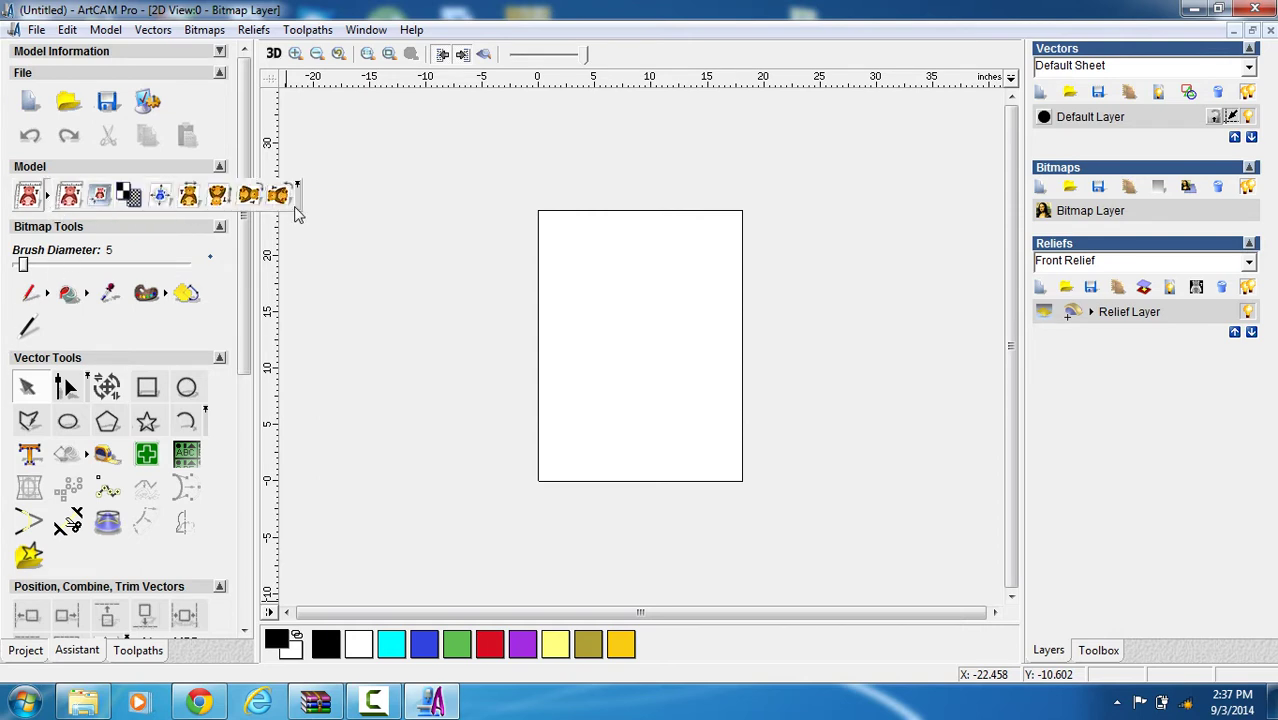
left_click(30, 200)
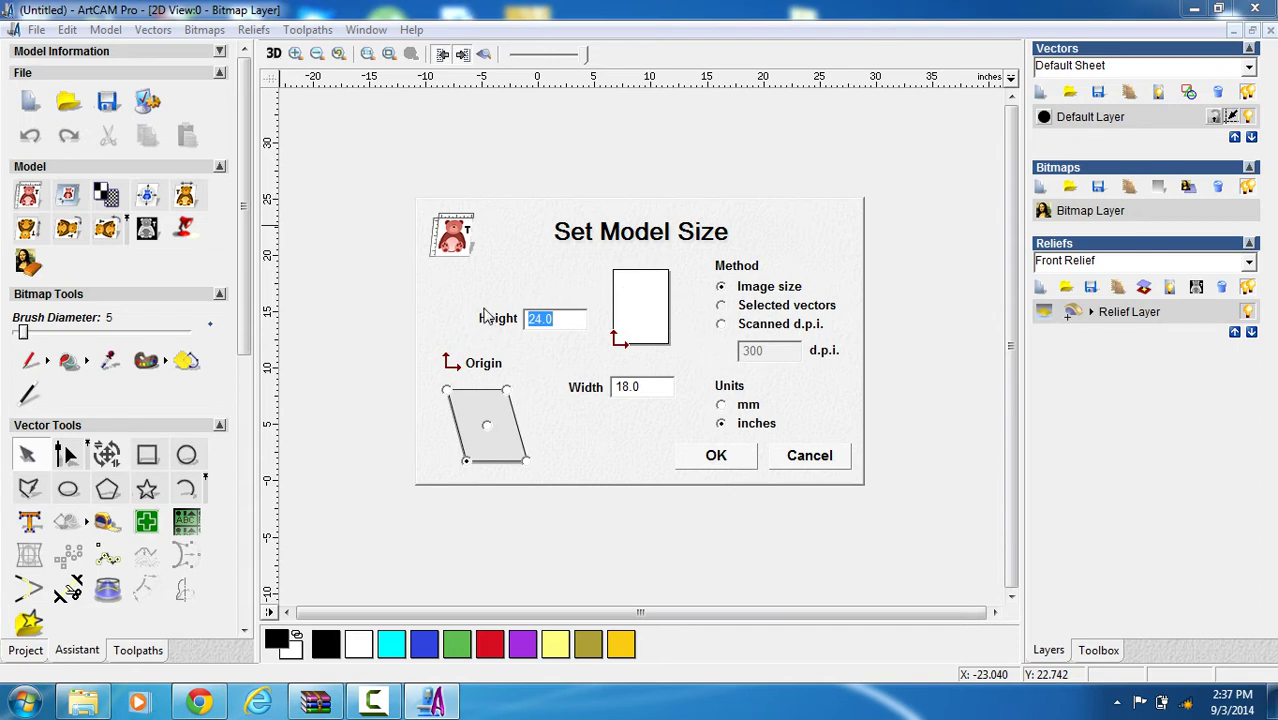
left_click(487, 427)
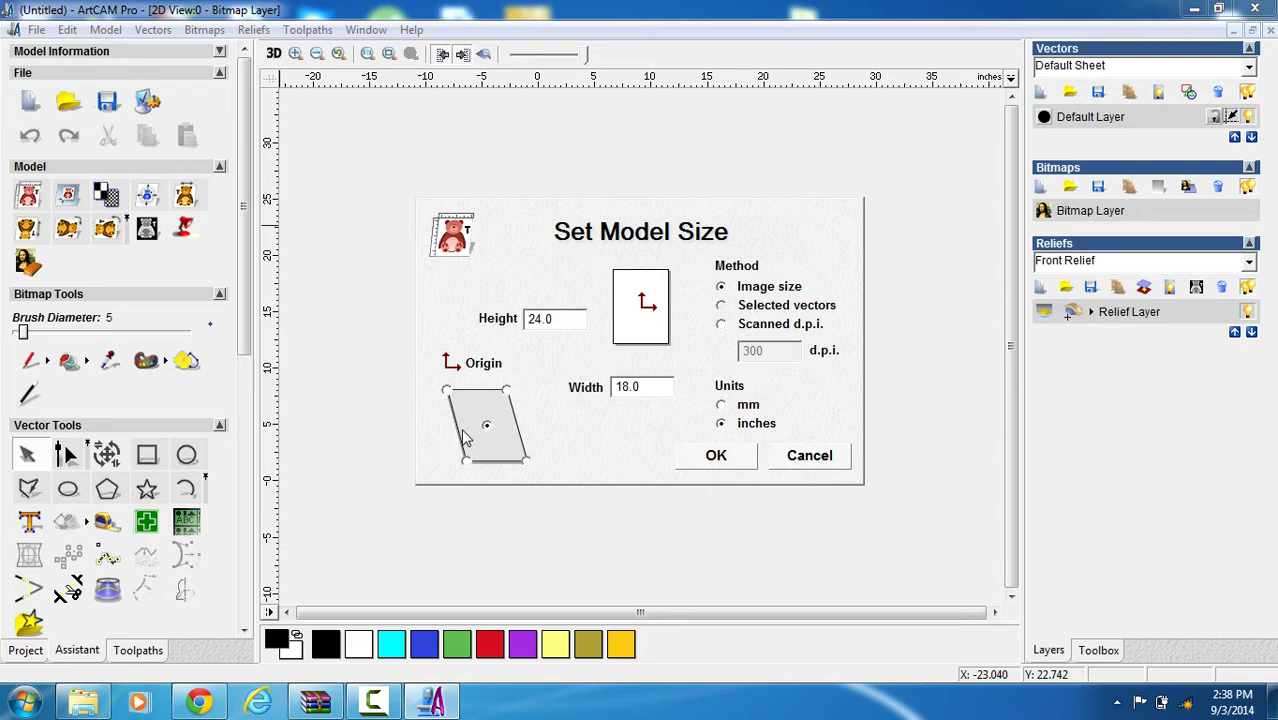
left_click(716, 457)
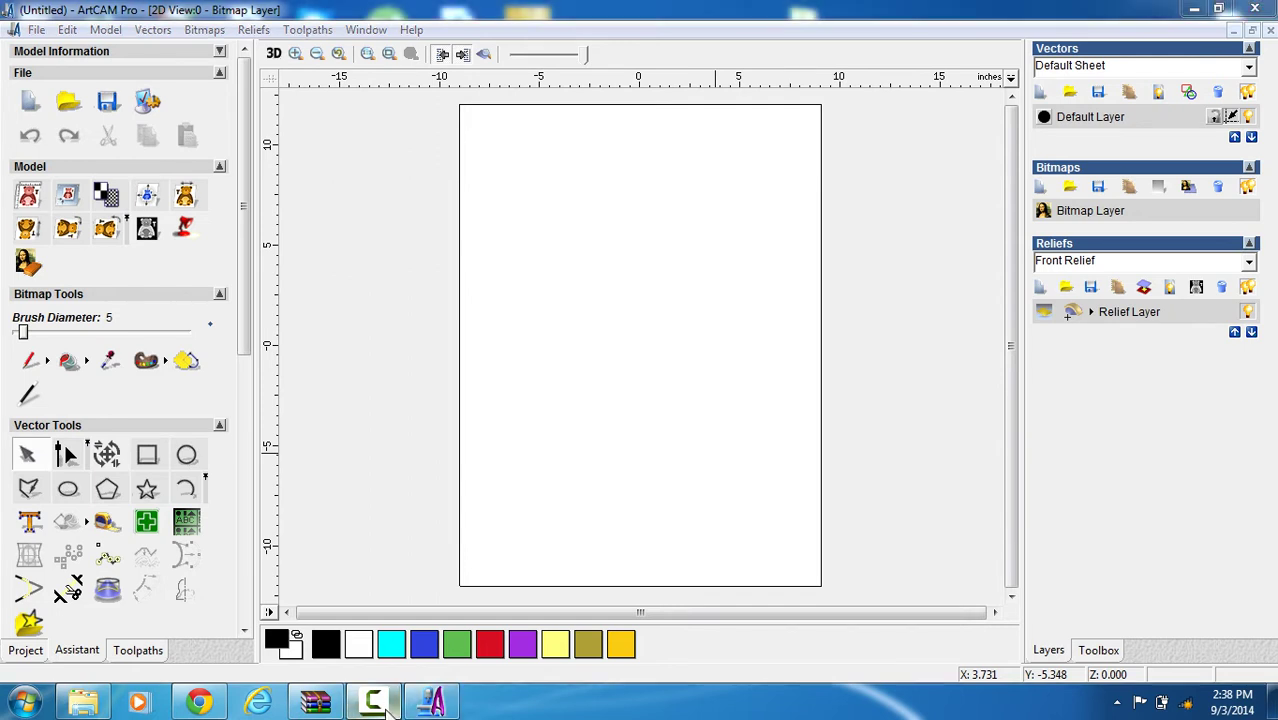
Examine the Add Border options for the model without adding a border.
left_click(388, 704)
left_click(1186, 612)
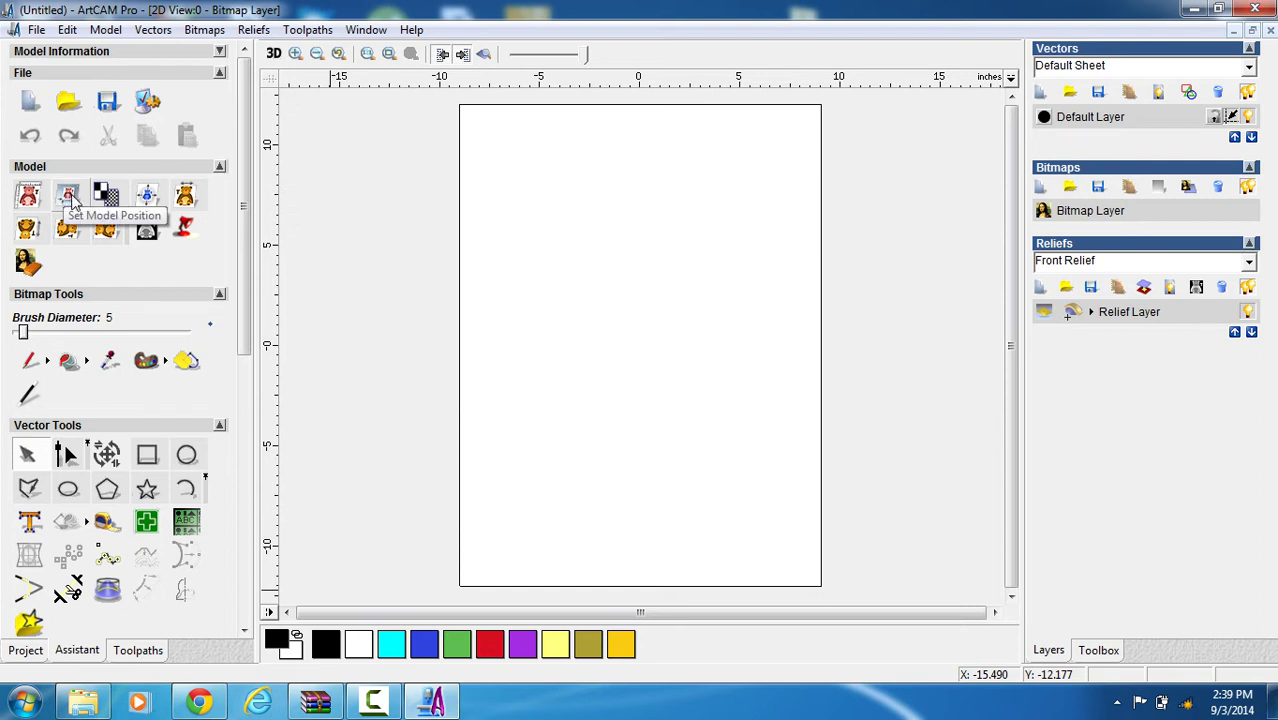
left_click(147, 203)
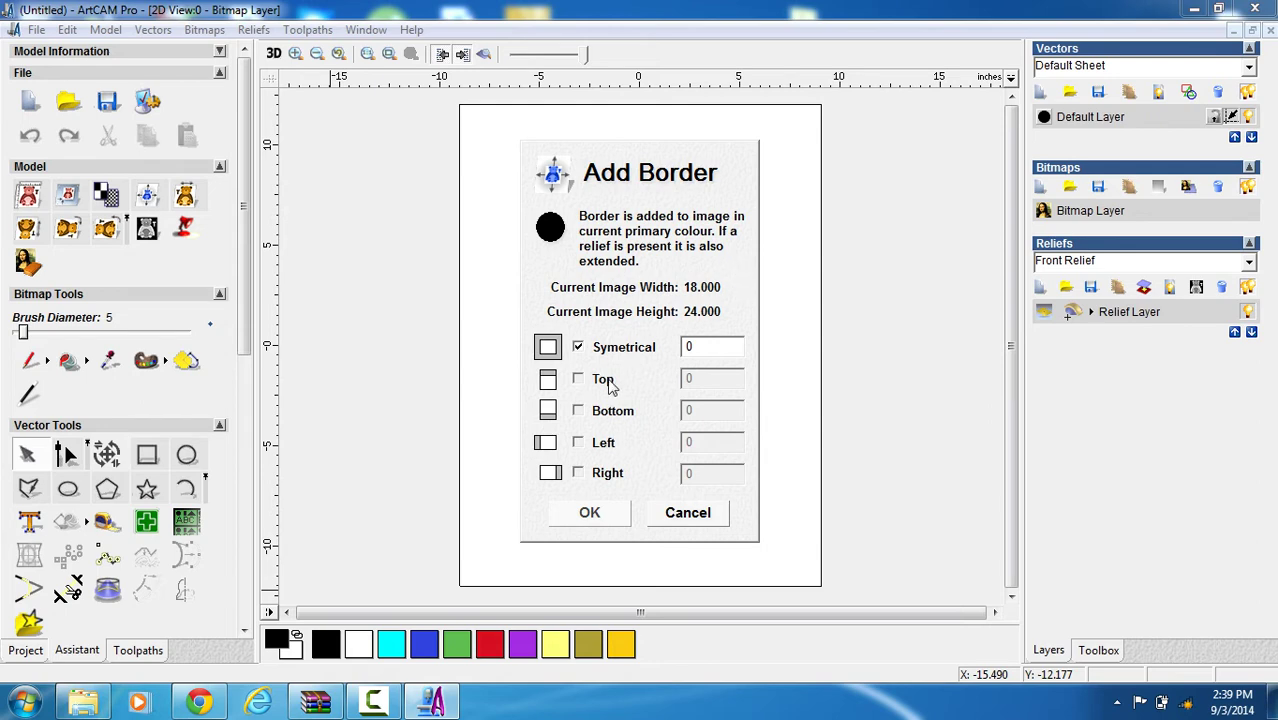
left_click(590, 513)
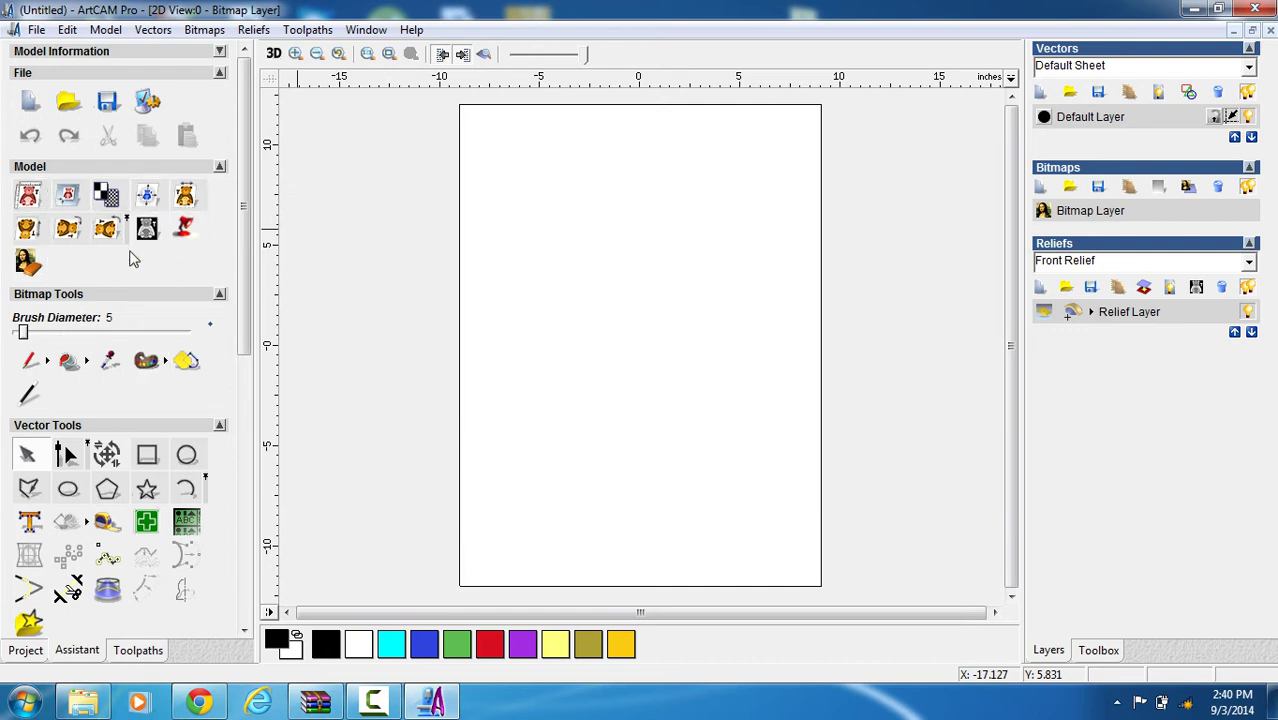
Look through the available bitmap, vector, positioning and relief tools.
scroll(55, 380, "down", 2)
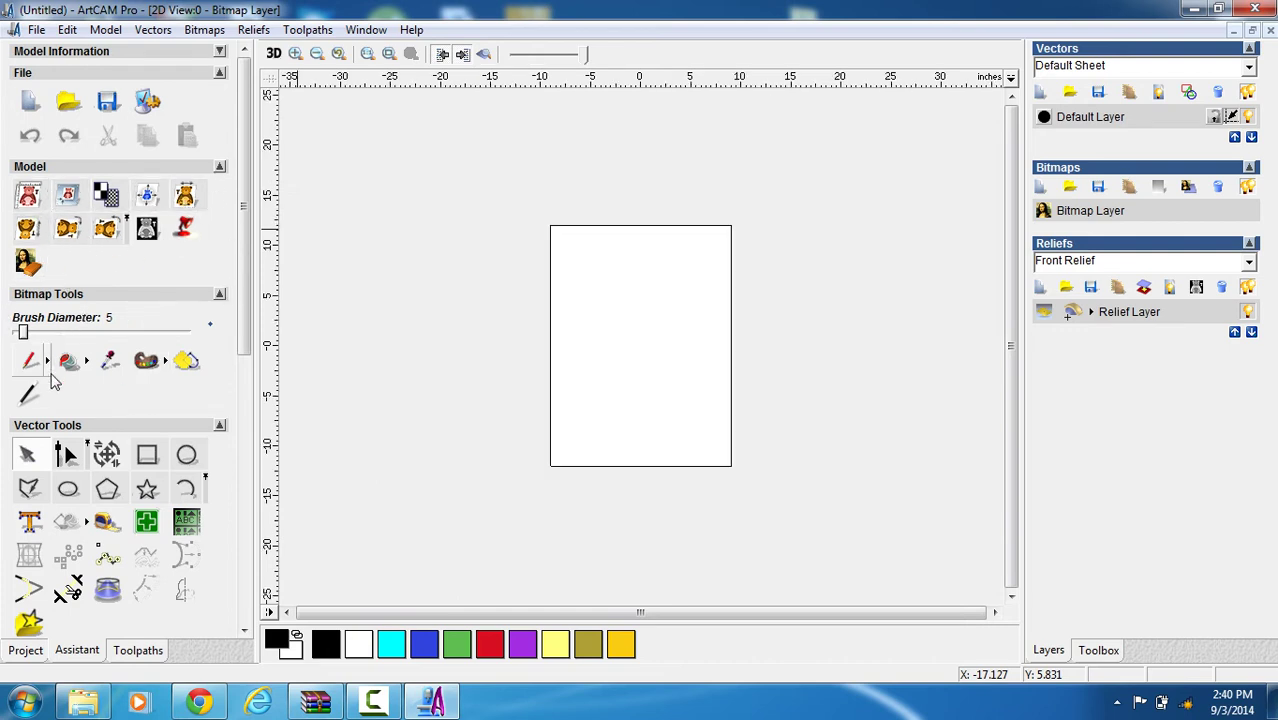
left_click_drag(250, 316, 220, 410)
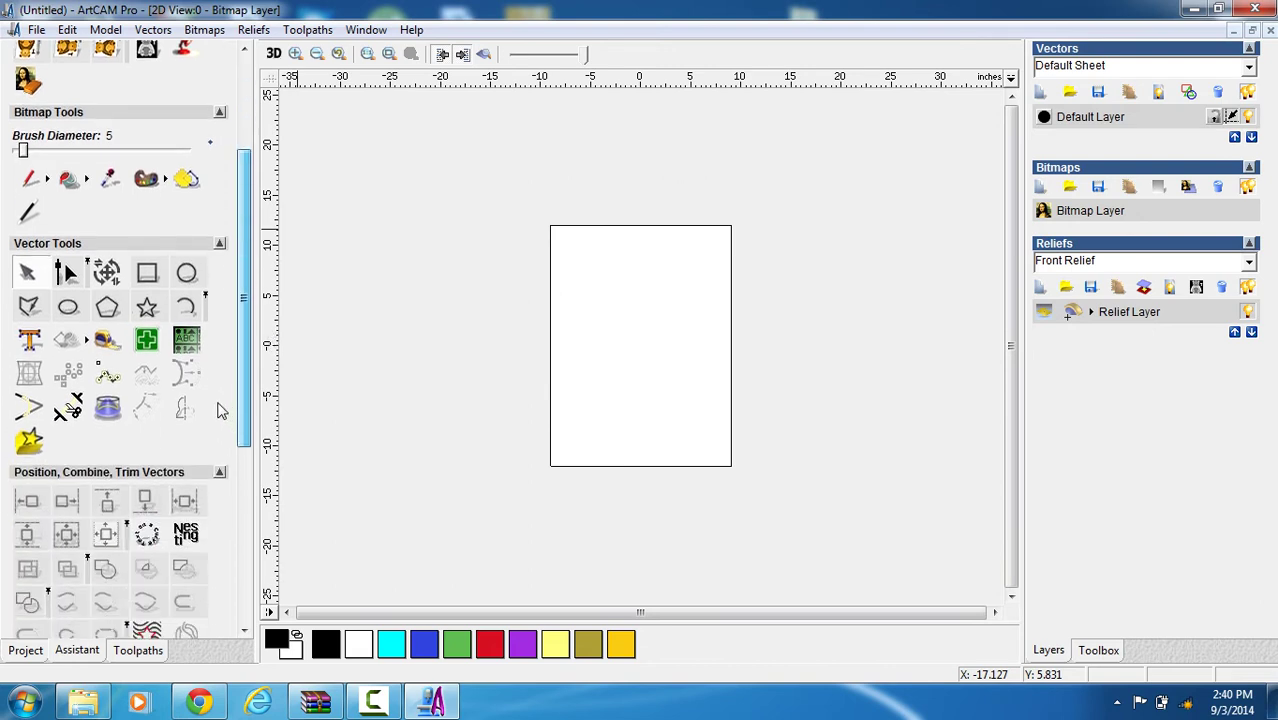
scroll(220, 410, "down", 2)
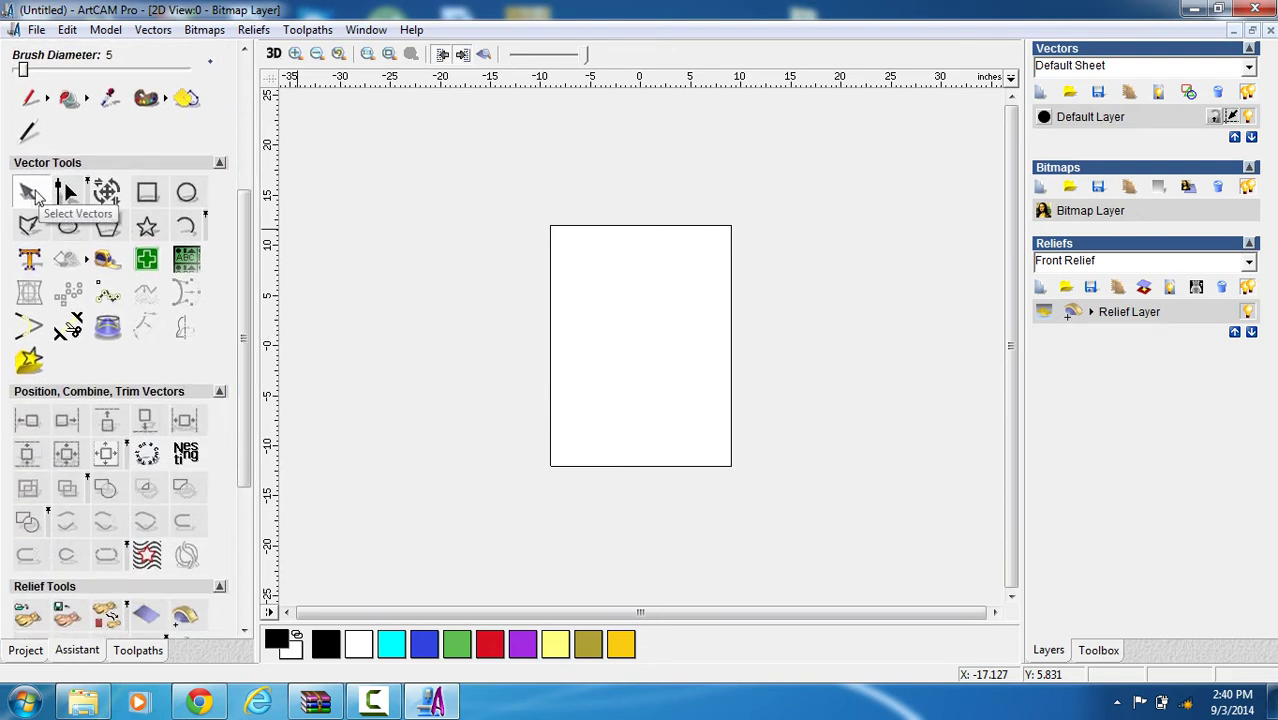
left_click(29, 193)
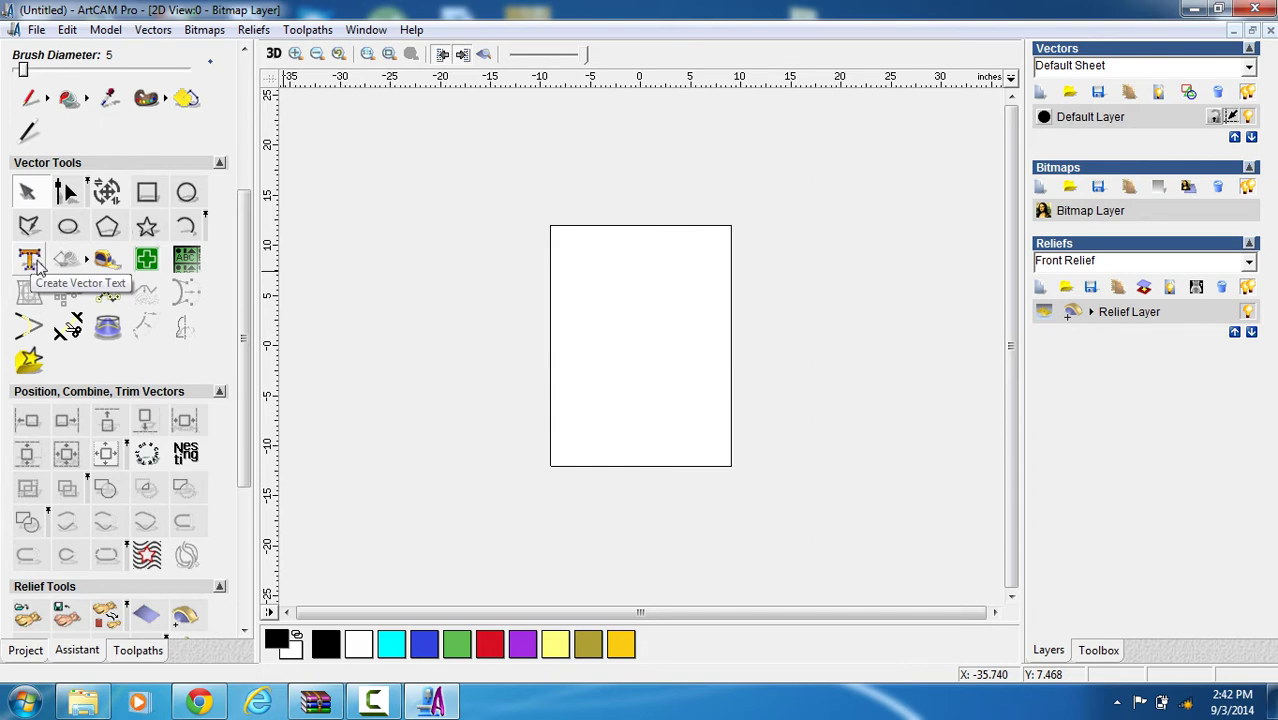
mouse_move(86, 264)
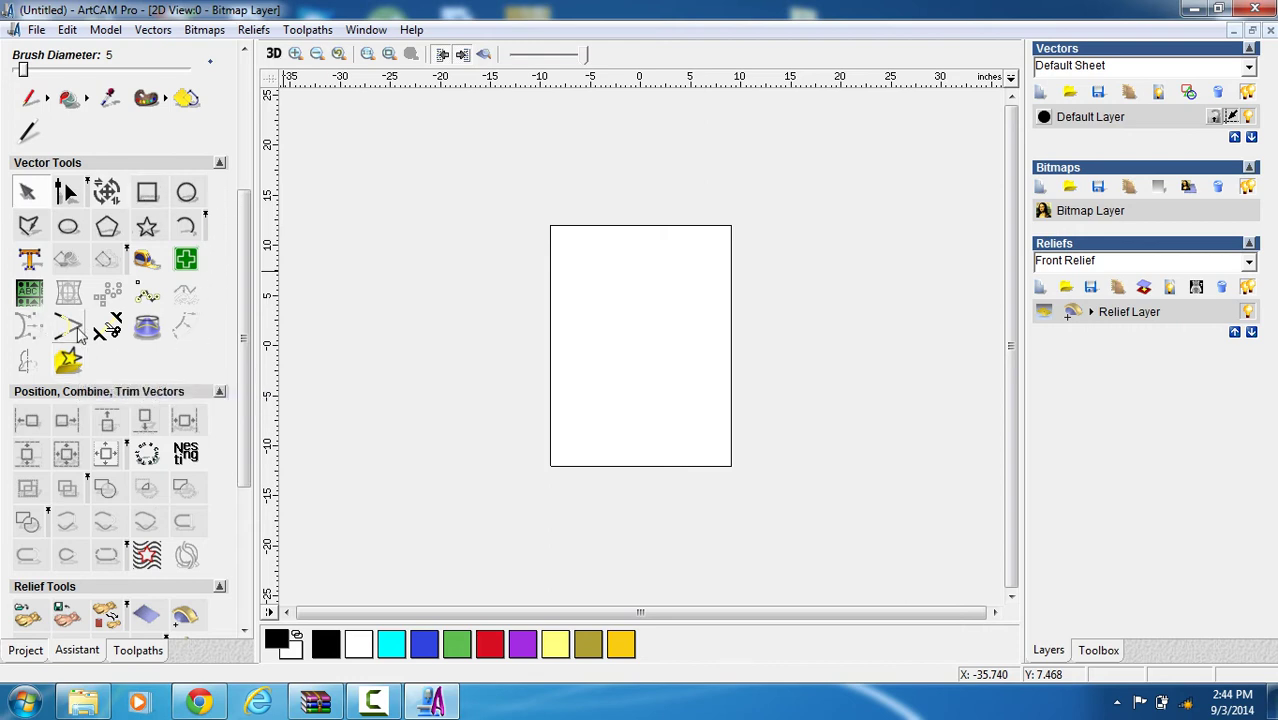
left_click_drag(240, 352, 265, 470)
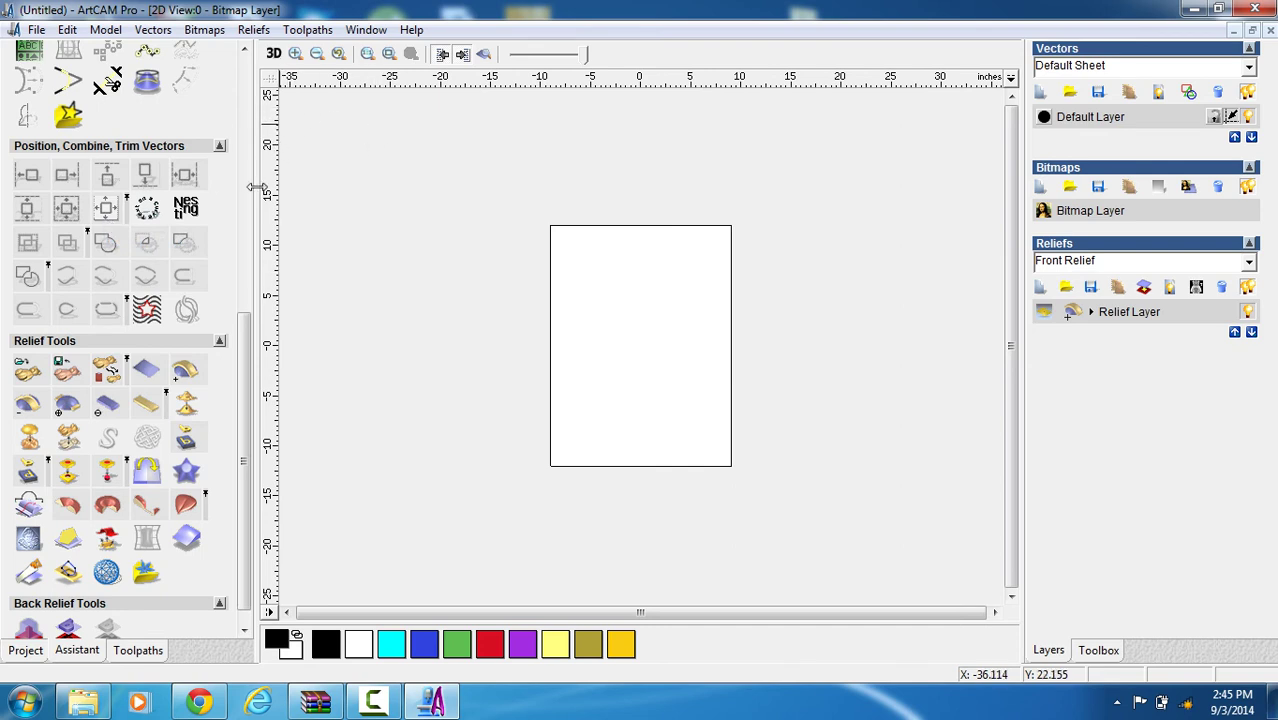
Draw a rectangle about 2.8 inches wide and 5.3 inches high, and centre it on the page.
mouse_move(251, 322)
left_mouse_down()
mouse_move(249, 212)
mouse_move(220, 218)
left_mouse_up()
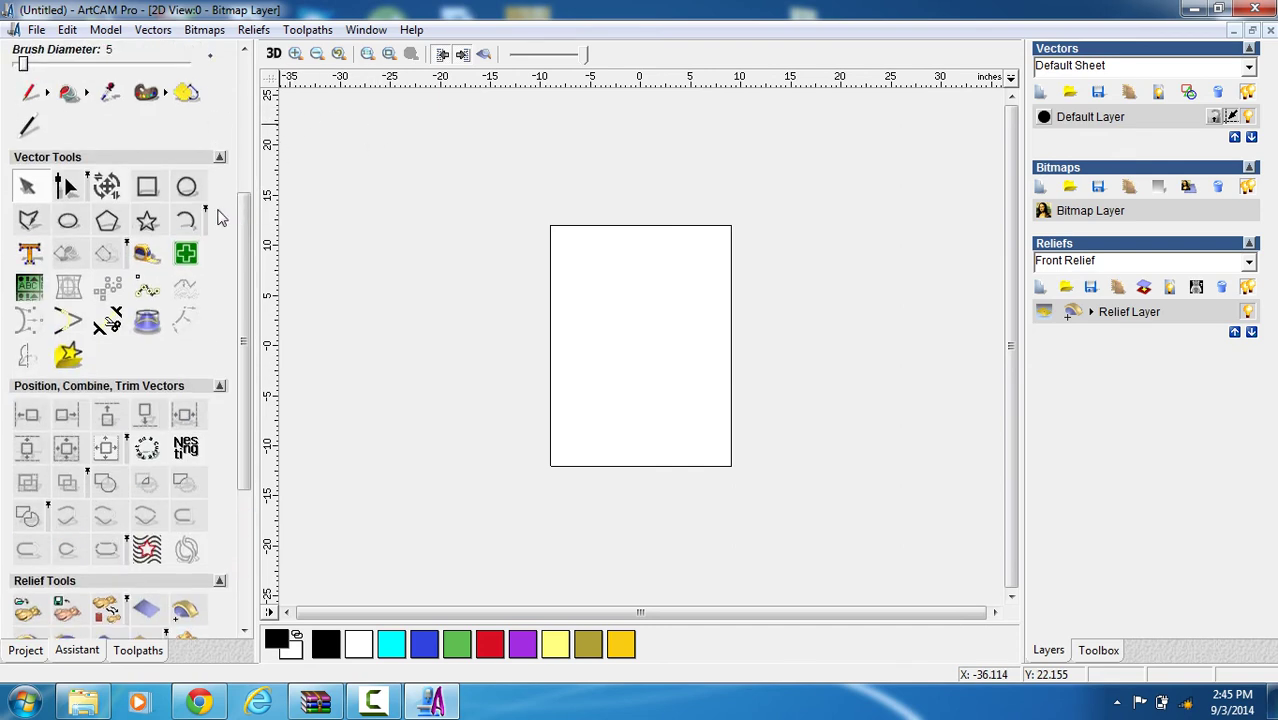
left_click(147, 187)
left_click_drag(657, 286, 686, 340)
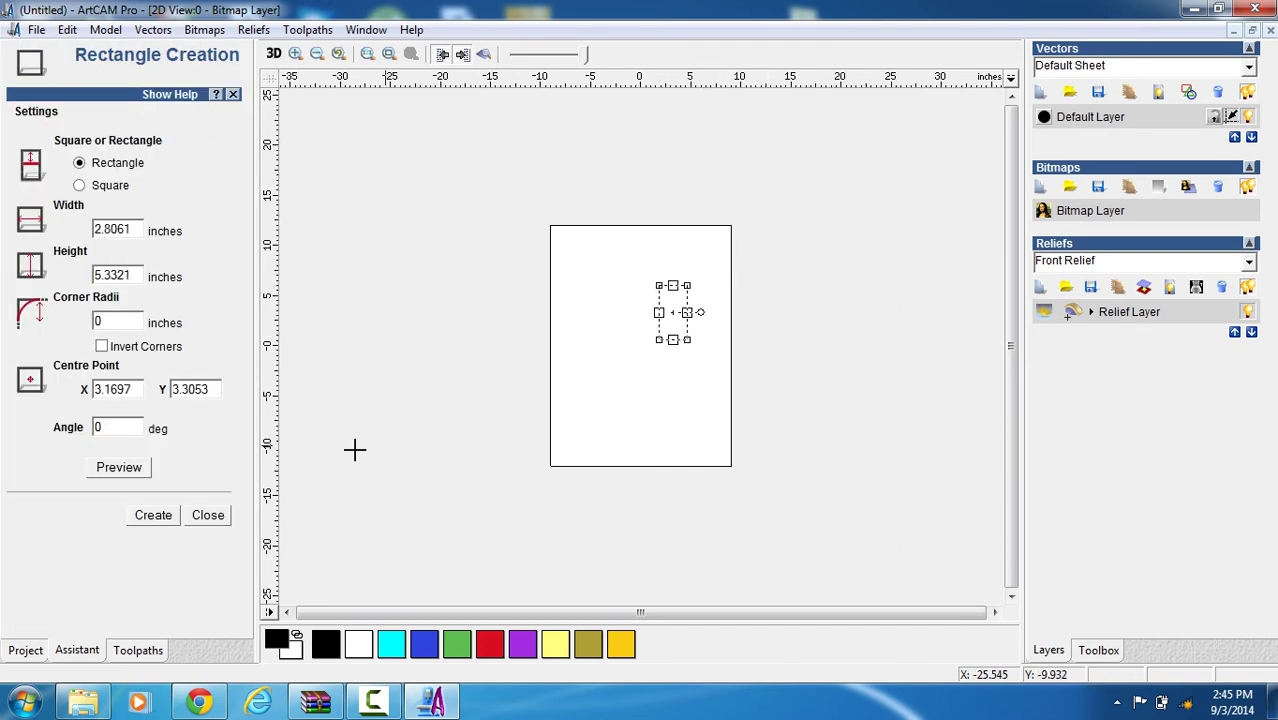
left_click(152, 518)
left_click(188, 522)
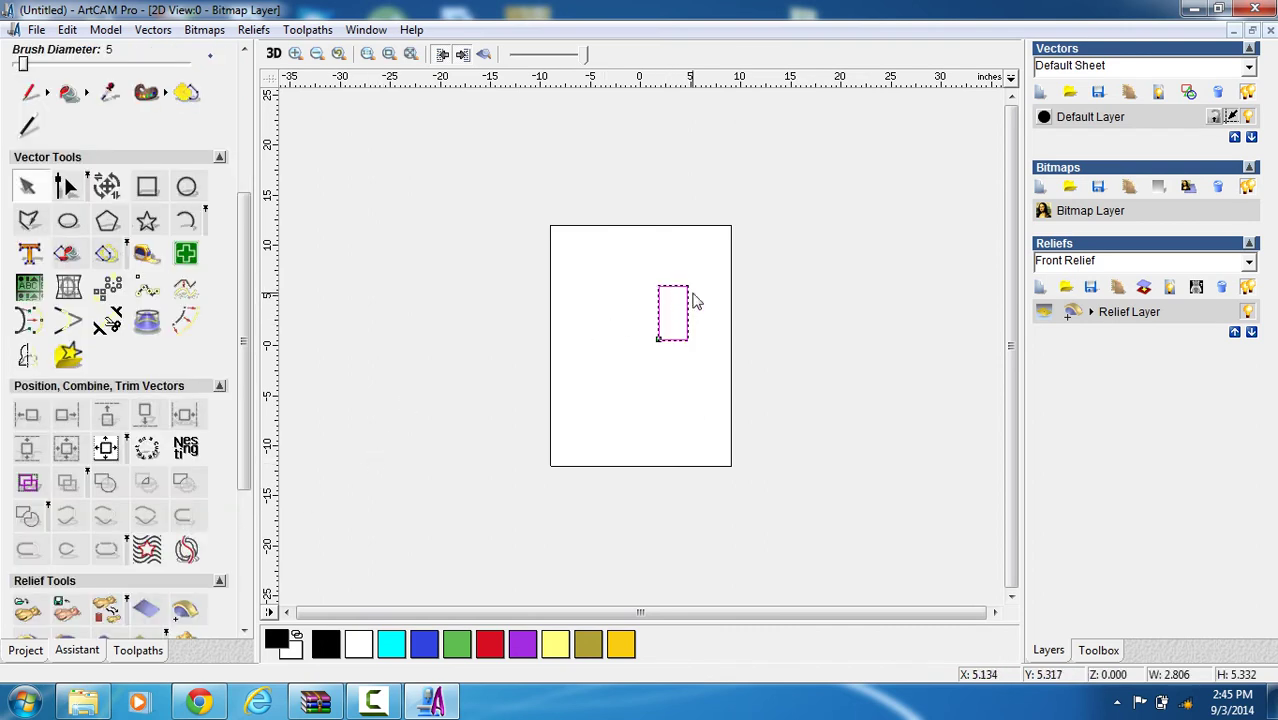
left_click(108, 451)
left_click(352, 358)
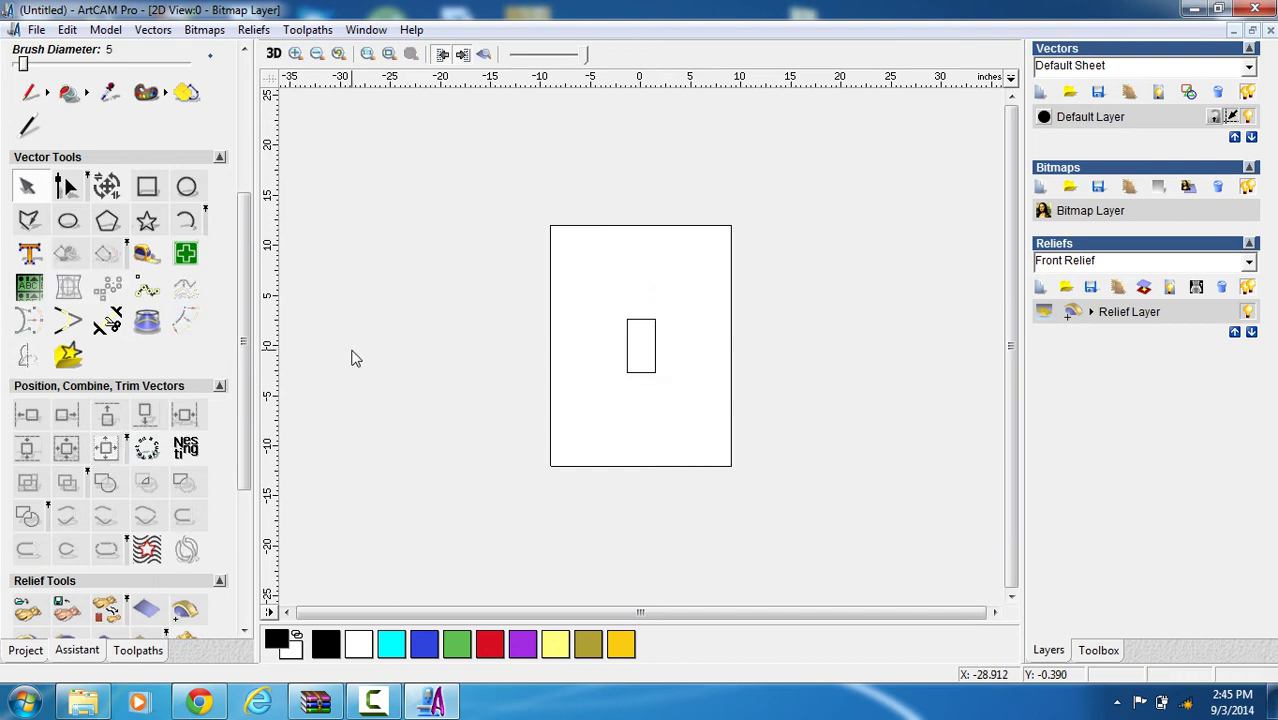
Draw a circle about 13.3 inches in diameter, centred near the page's upper edge slightly right of the middle.
left_click(628, 340)
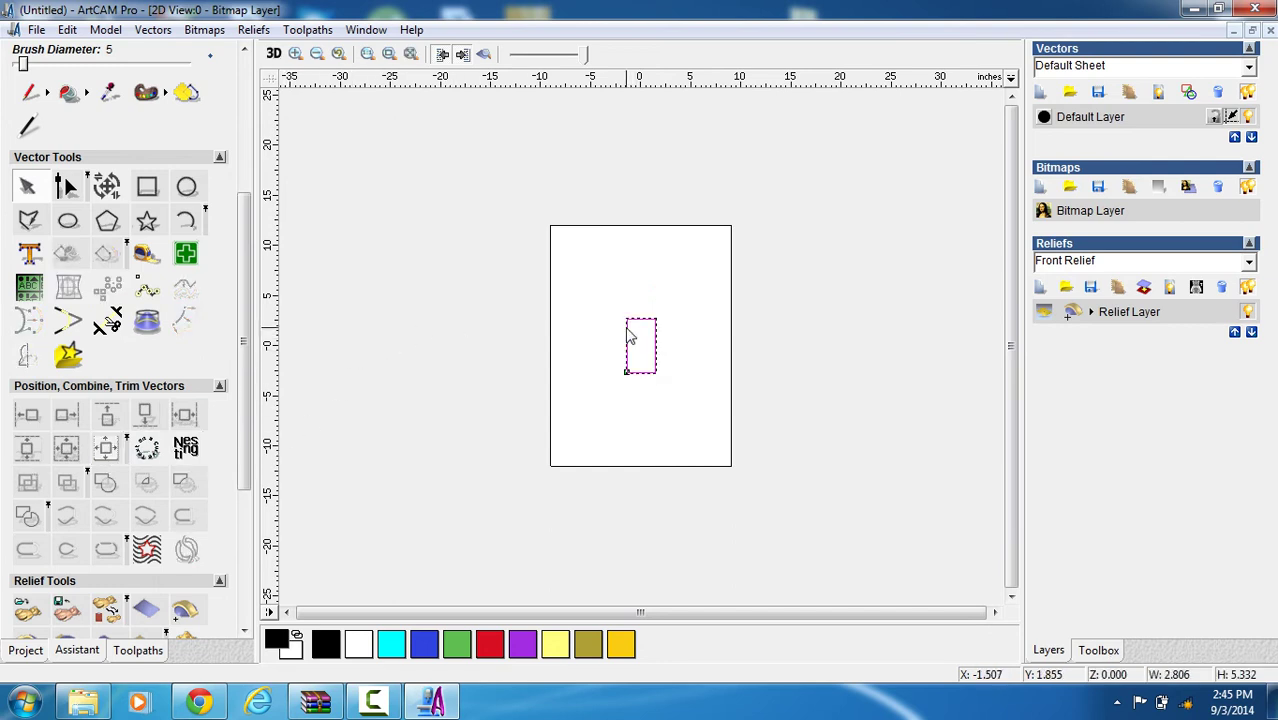
left_click_drag(242, 410, 243, 506)
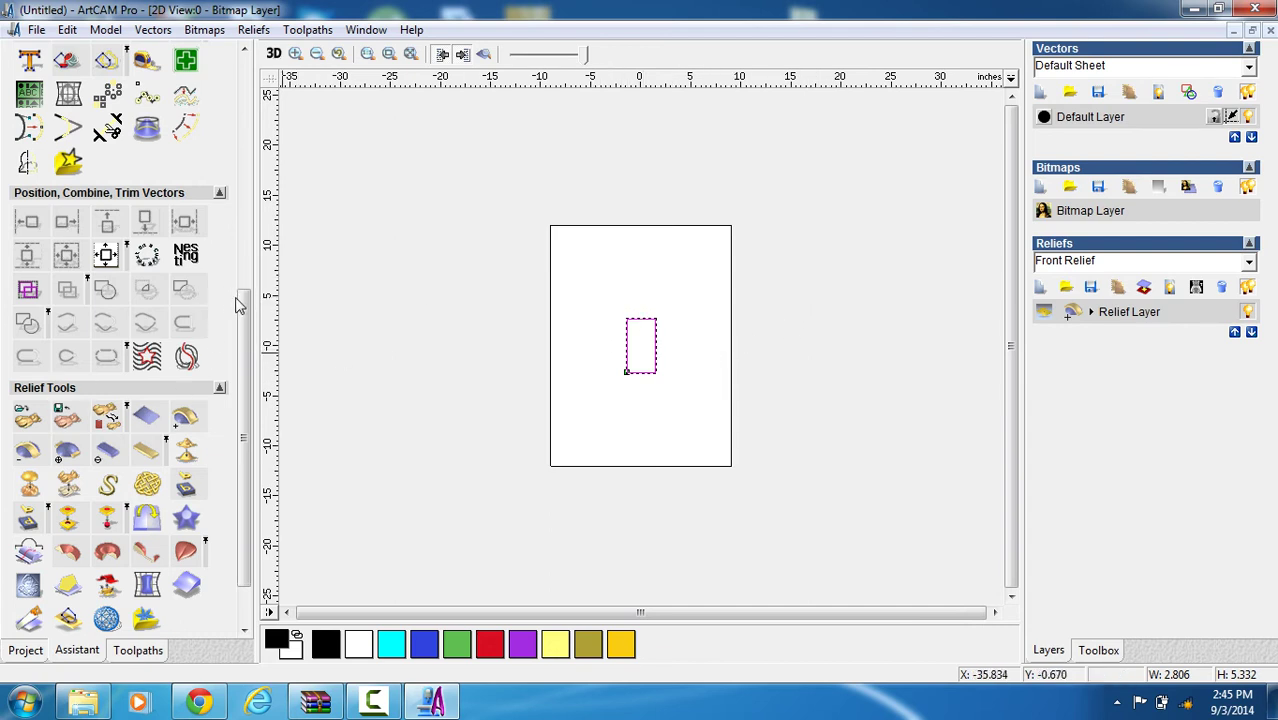
left_click_drag(243, 303, 243, 241)
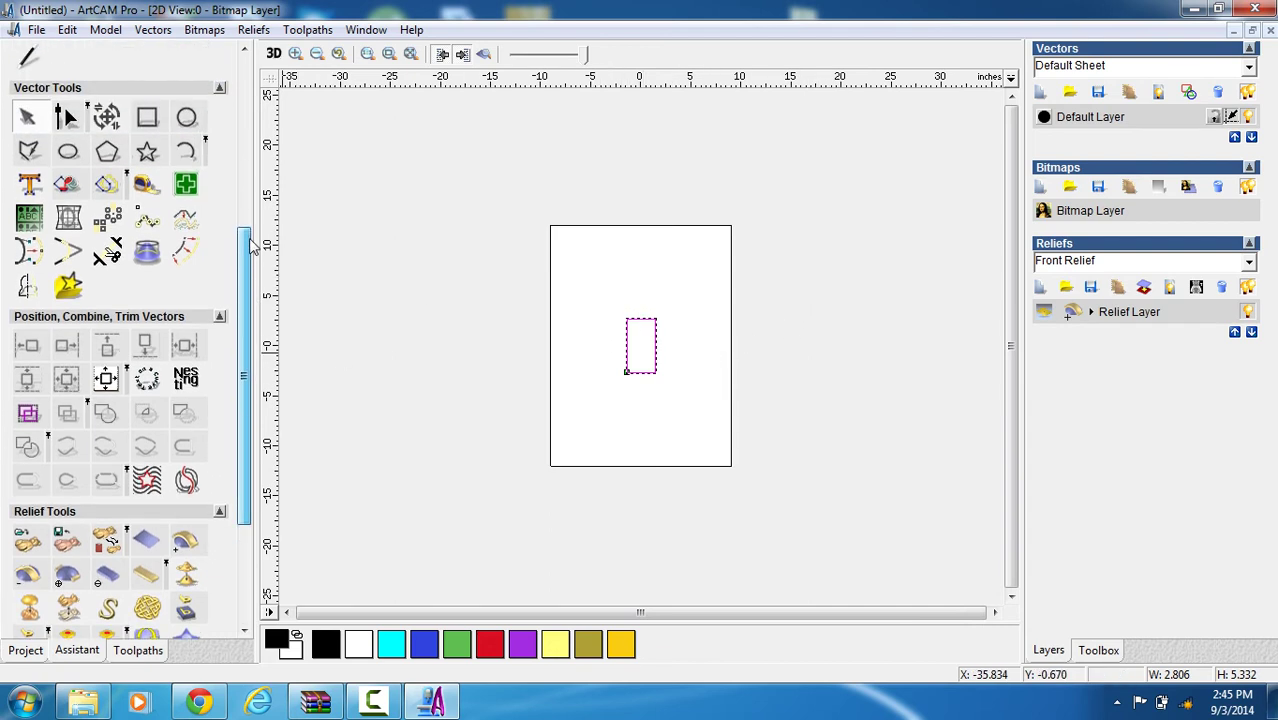
left_click(186, 117)
left_click_drag(660, 226, 727, 228)
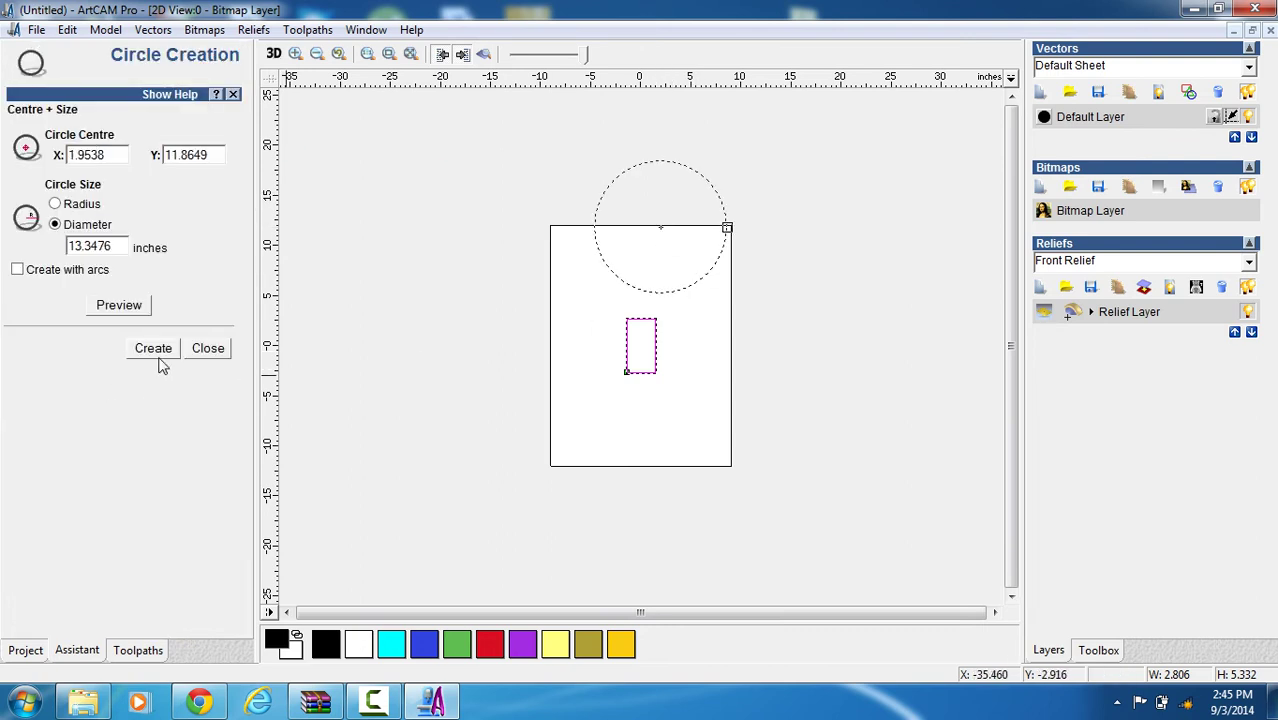
left_click(153, 348)
left_click(208, 348)
Select the rectangle together with the large circle and centre the rectangle inside the circle in both directions.
left_click(667, 378)
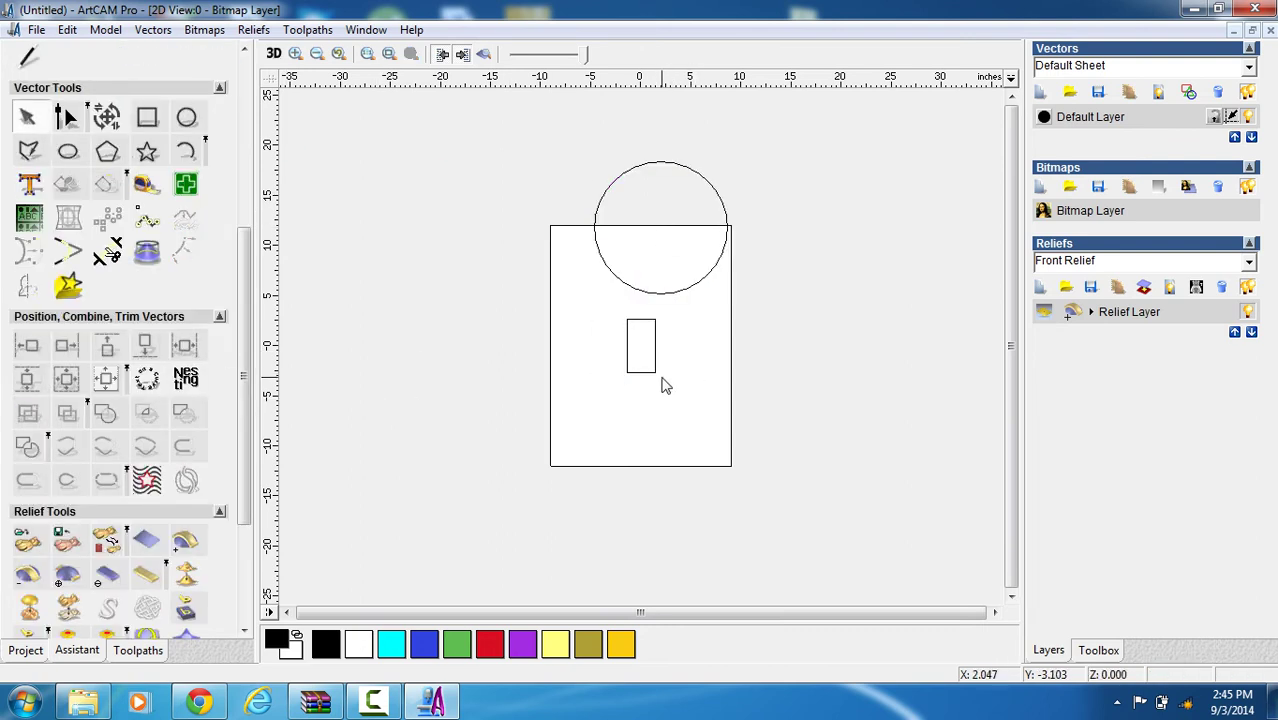
left_click(656, 372)
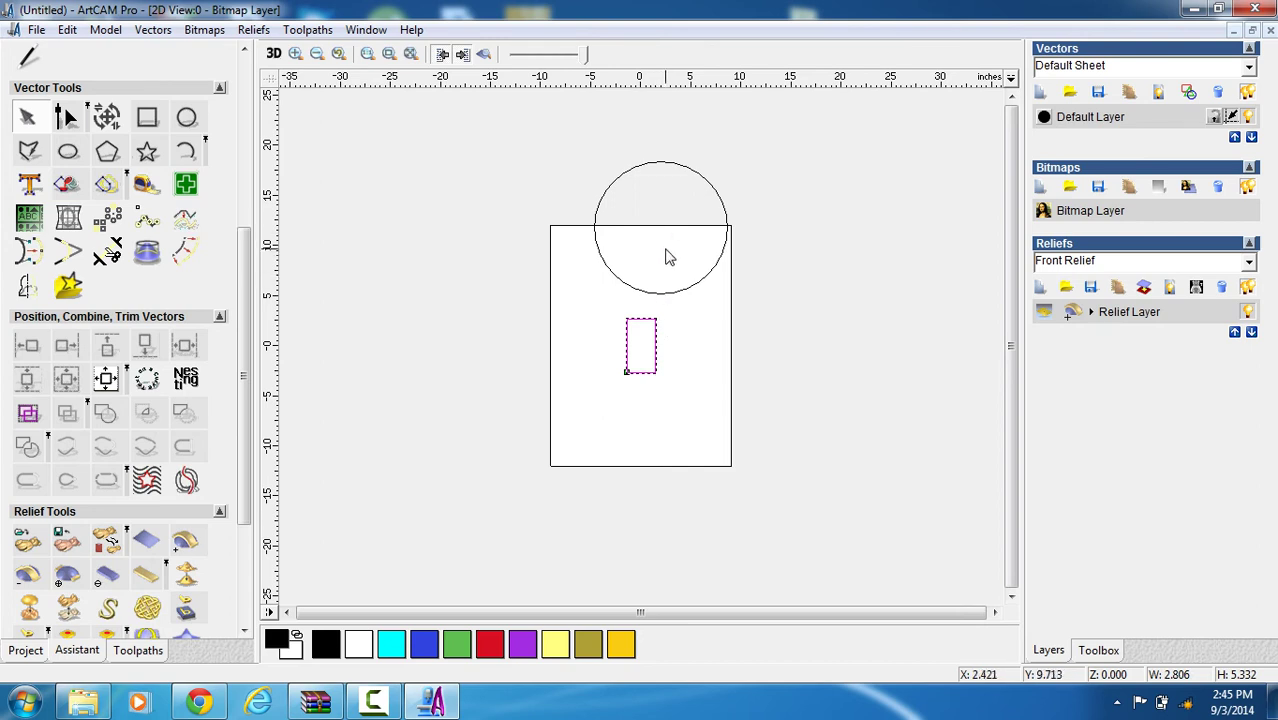
left_click(667, 254)
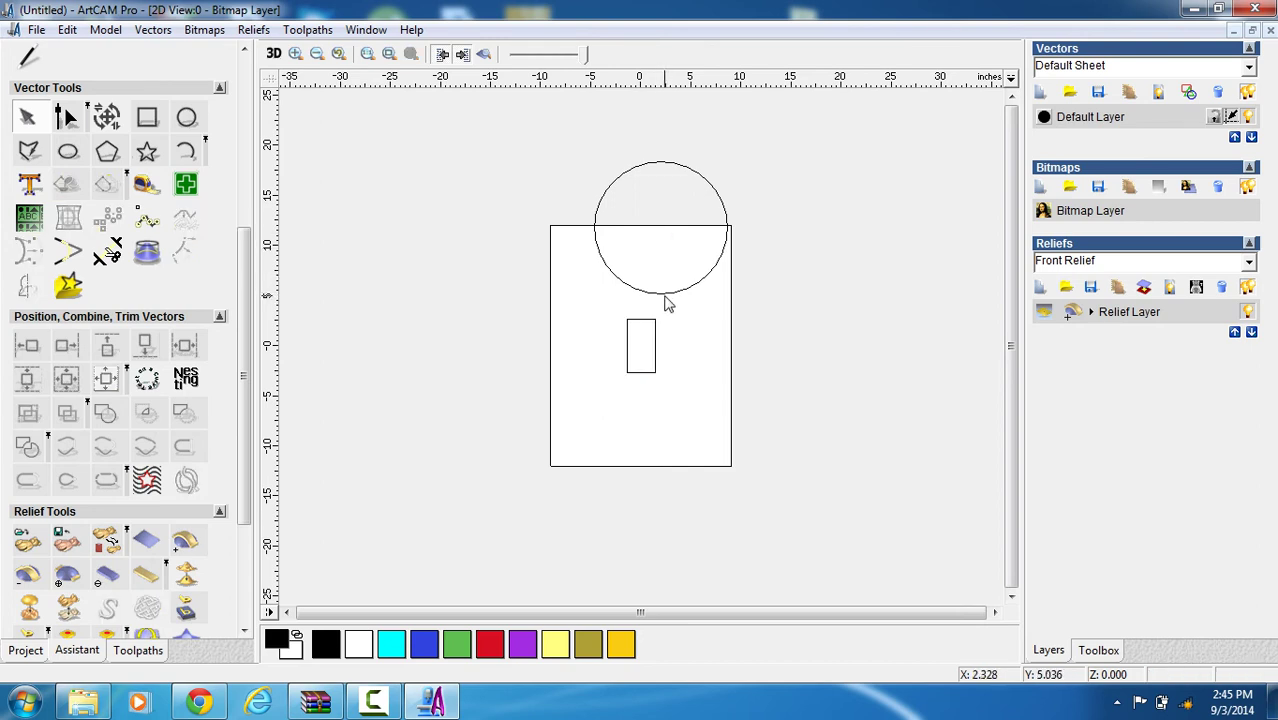
left_click(656, 364)
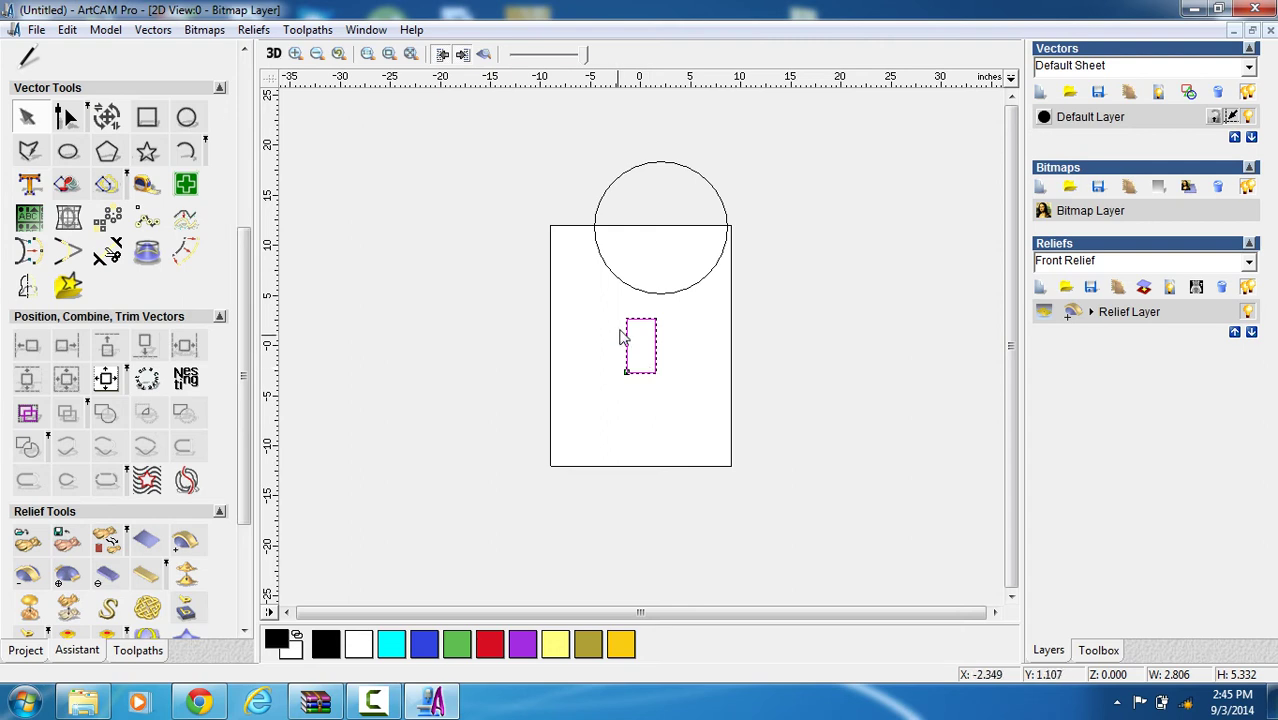
left_click(647, 294, "shift")
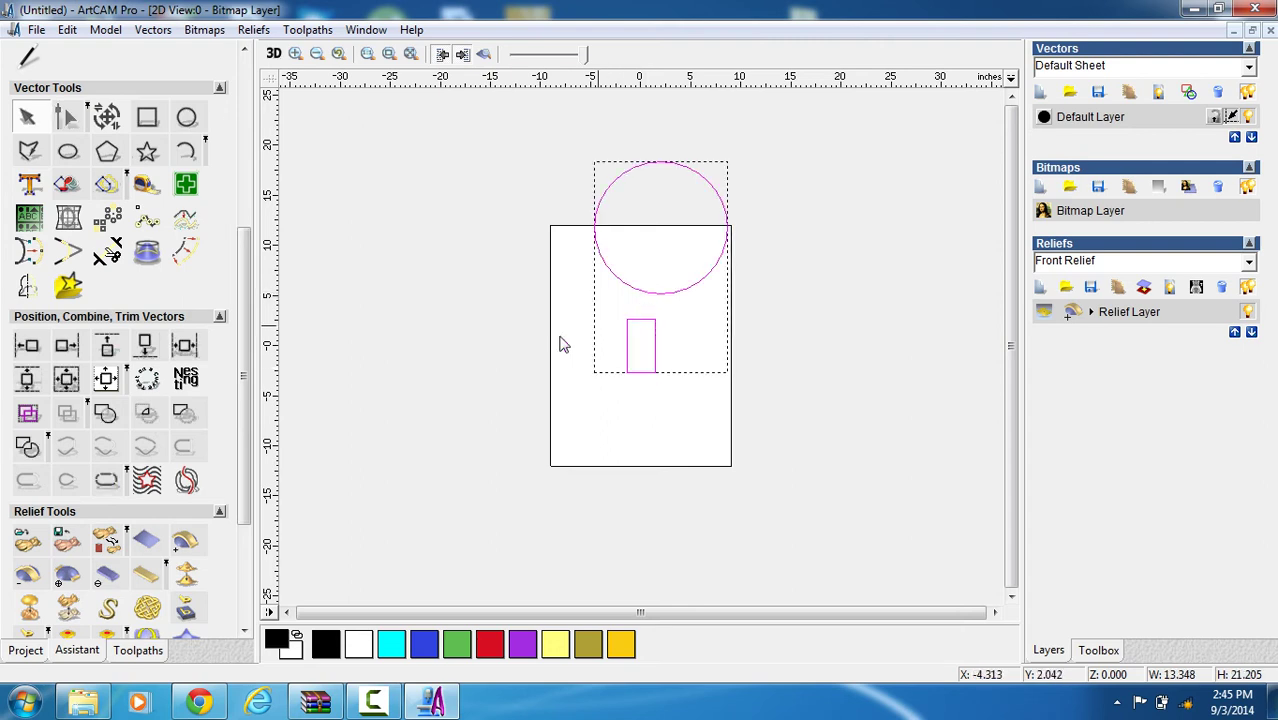
left_click(70, 388)
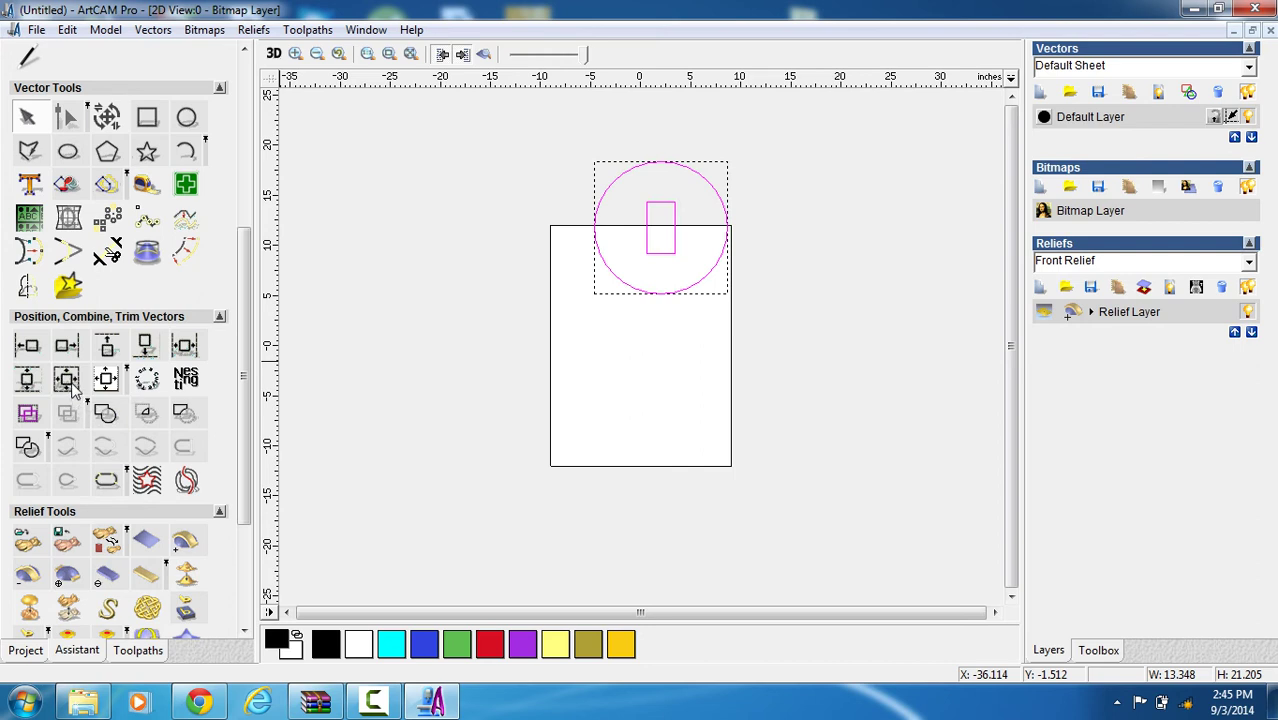
Try aligning the rectangle to the circle's left, right, top and bottom edges, and return it to the circle's centre.
left_click(25, 348)
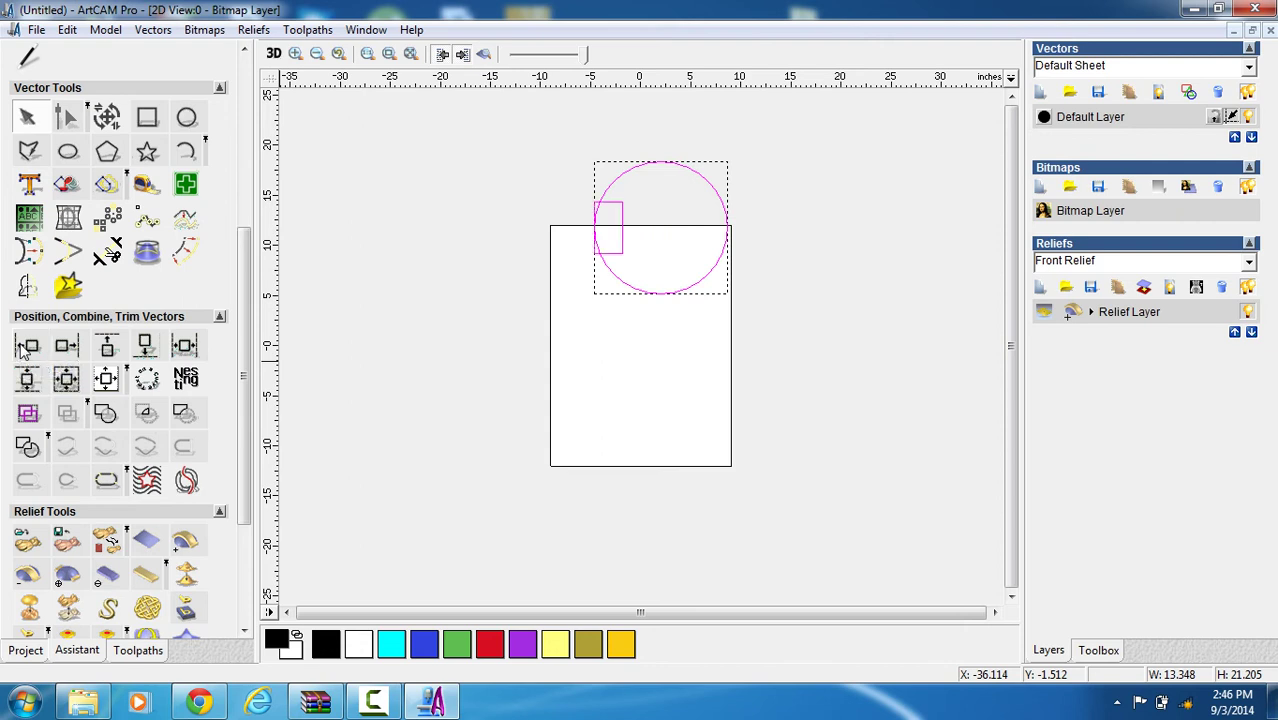
left_click(72, 347)
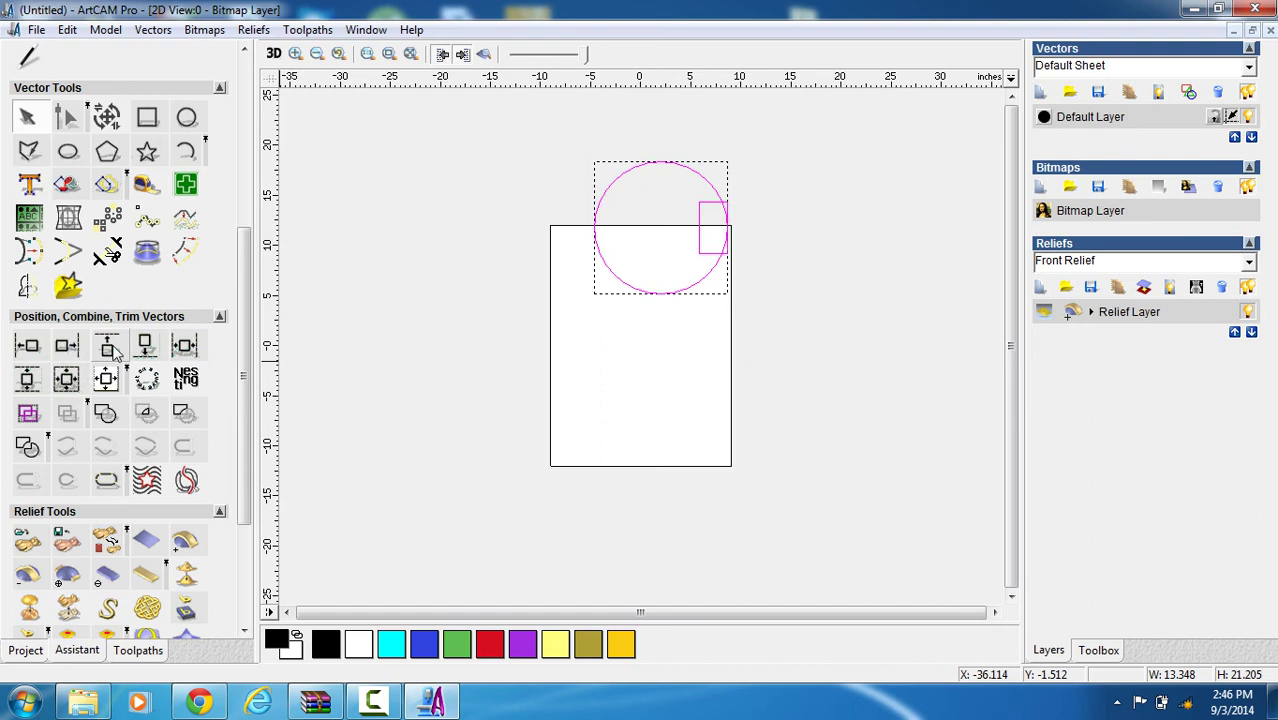
left_click(112, 350)
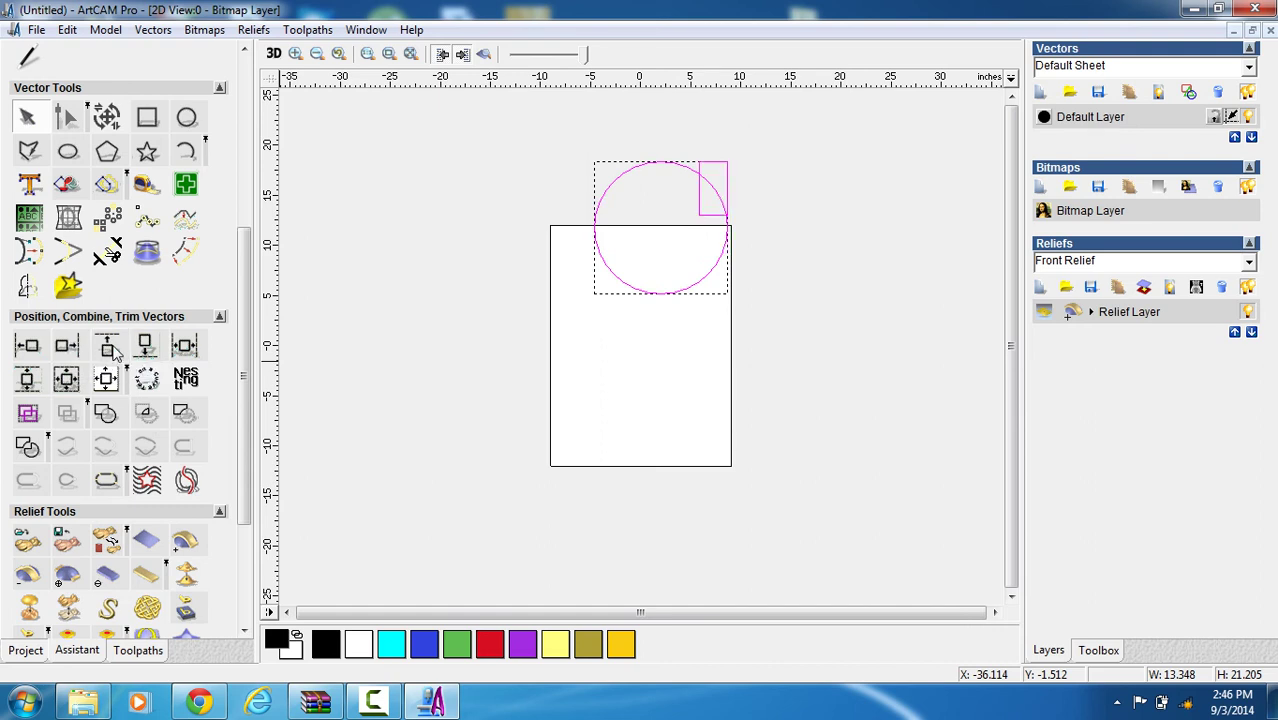
left_click(146, 348)
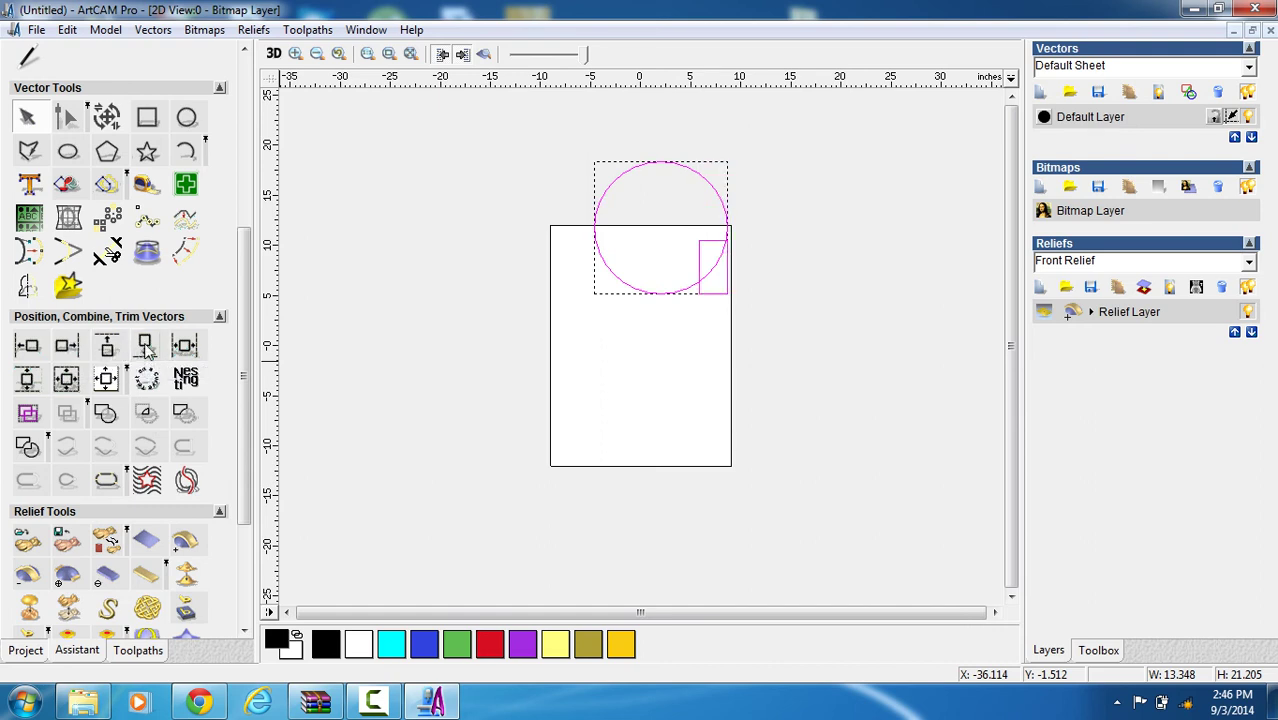
left_click(187, 346)
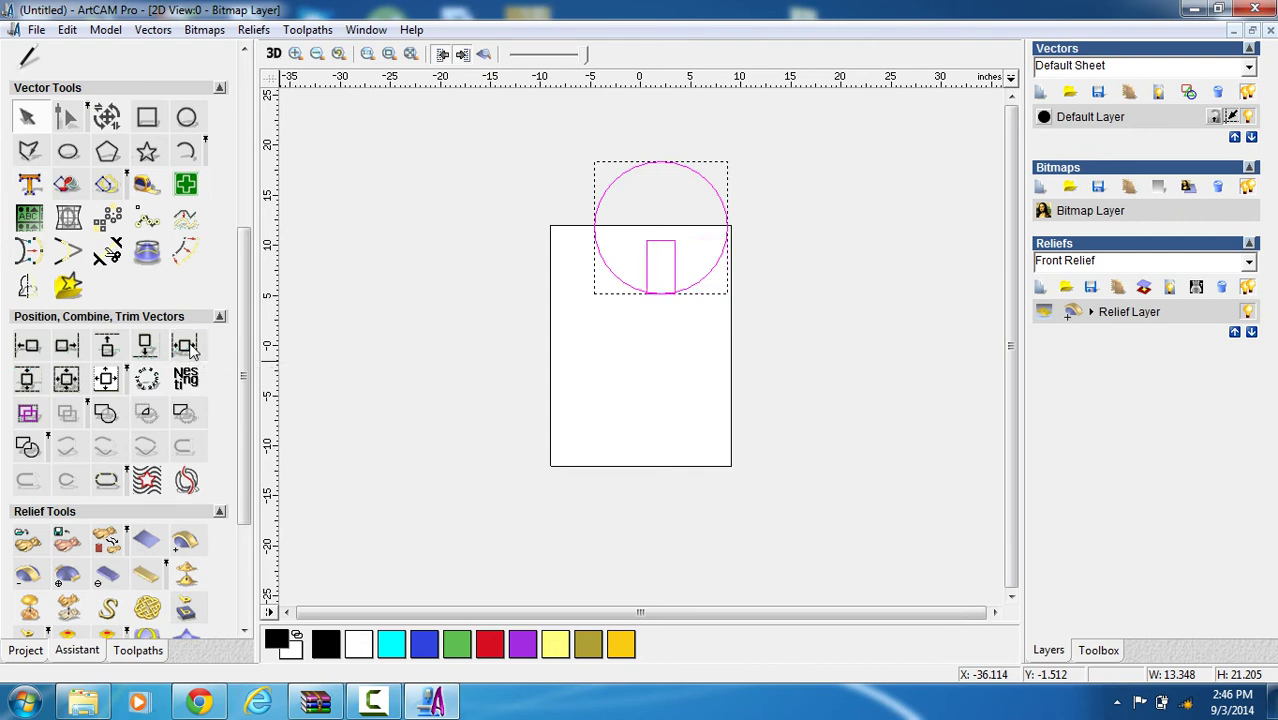
left_click(26, 382)
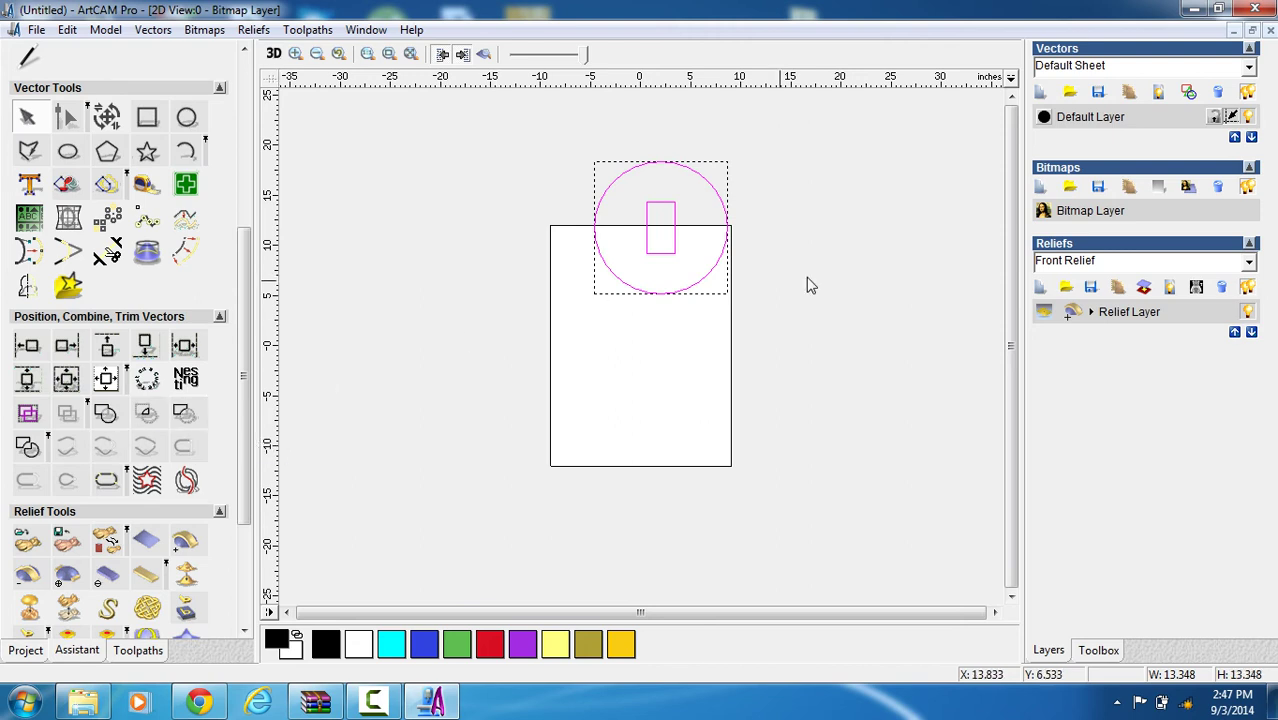
Draw two overlapping circles about 5.5 and 6.3 inches in diameter on the page below the large circle.
left_click(456, 357)
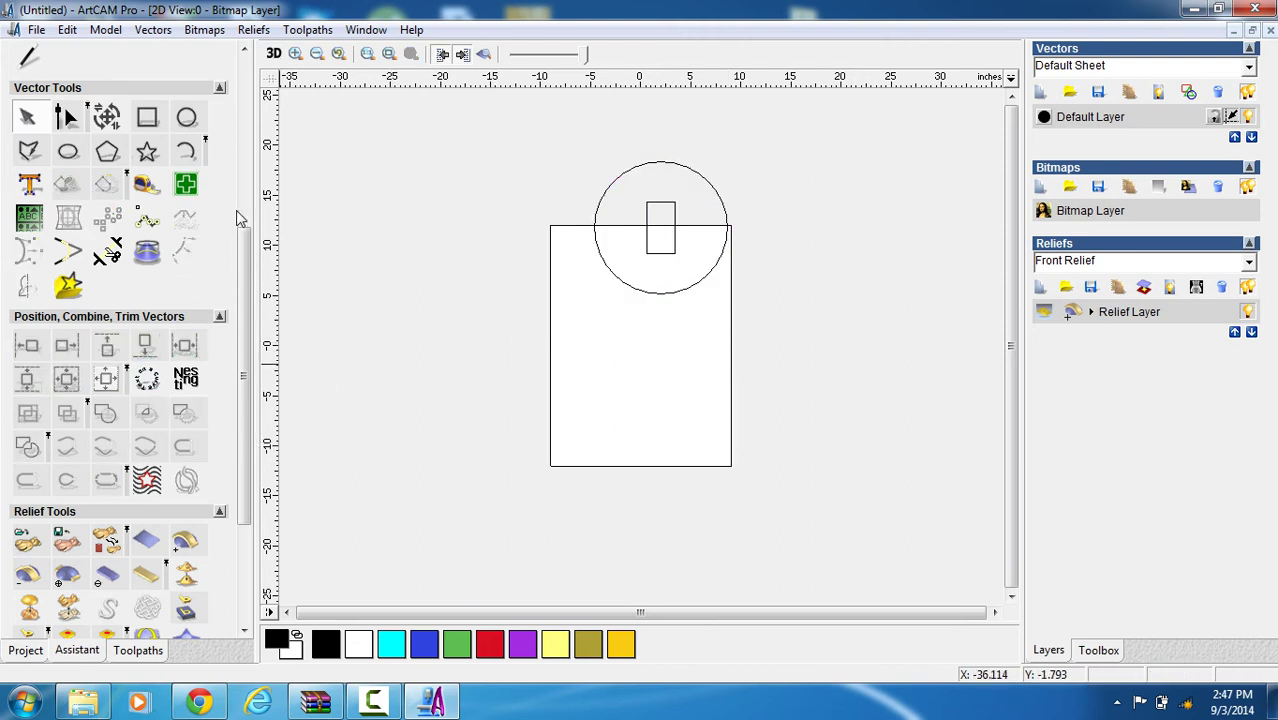
left_click(189, 118)
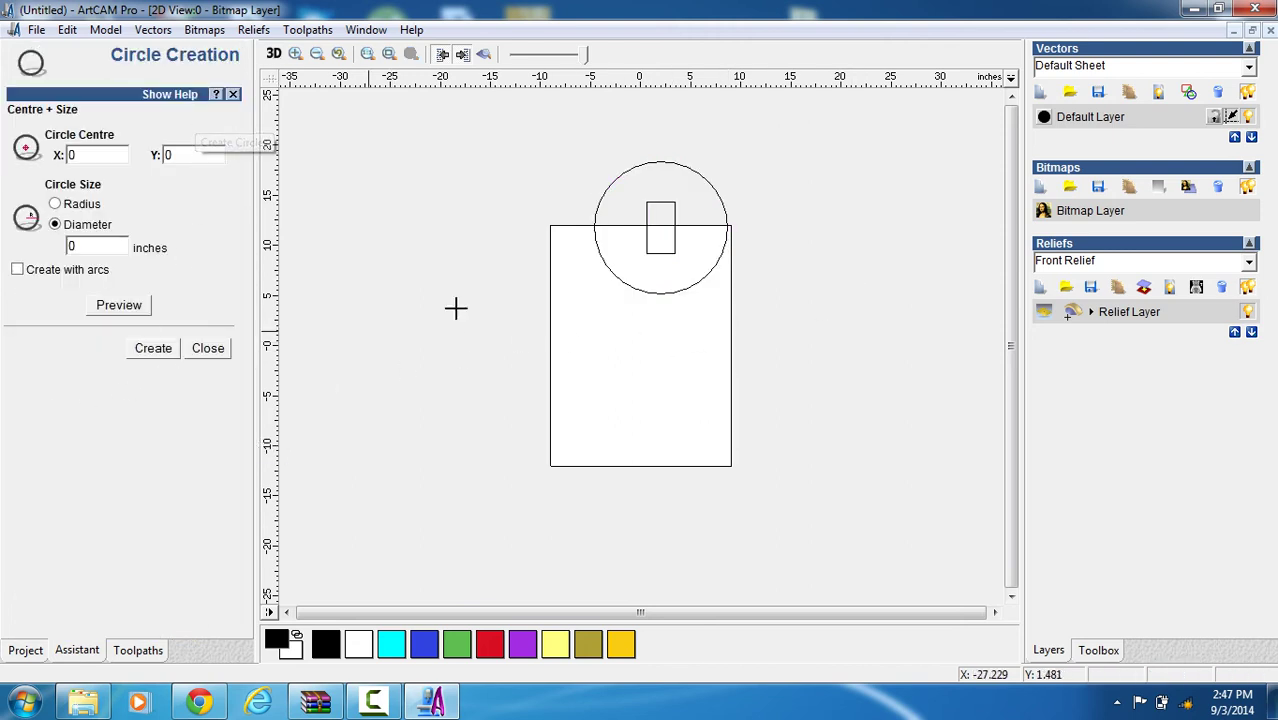
mouse_move(608, 327)
left_mouse_down()
mouse_move(608, 354)
mouse_move(645, 371)
mouse_move(651, 392)
left_mouse_up()
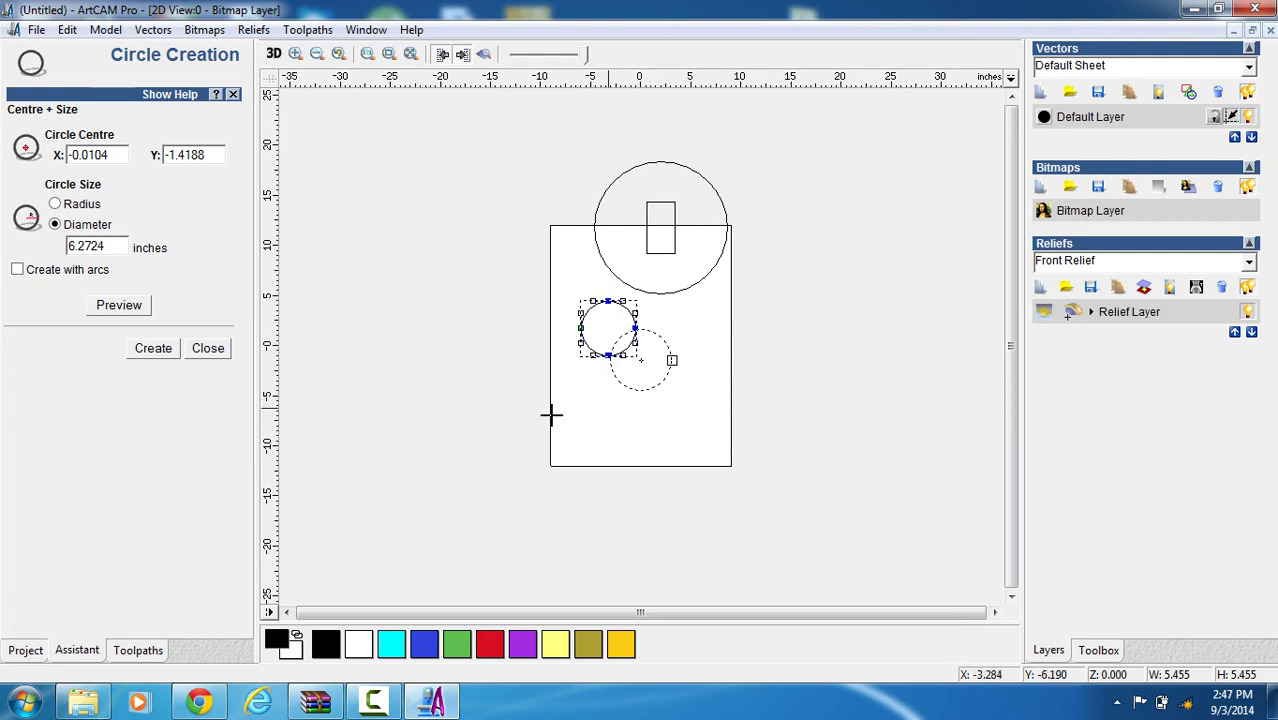
left_click(168, 349)
left_click(208, 348)
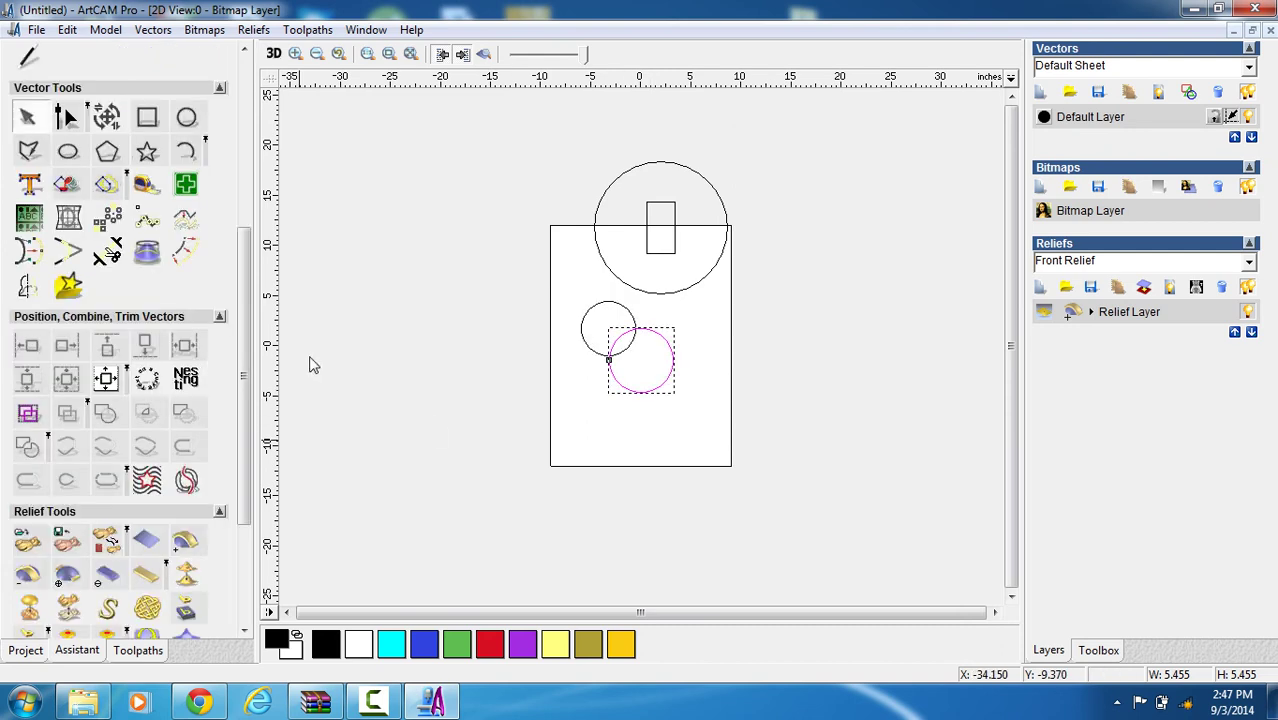
Select the two small overlapping circles, try welding them into one outline, and undo the weld.
left_click(519, 371)
left_click_drag(570, 280, 700, 424)
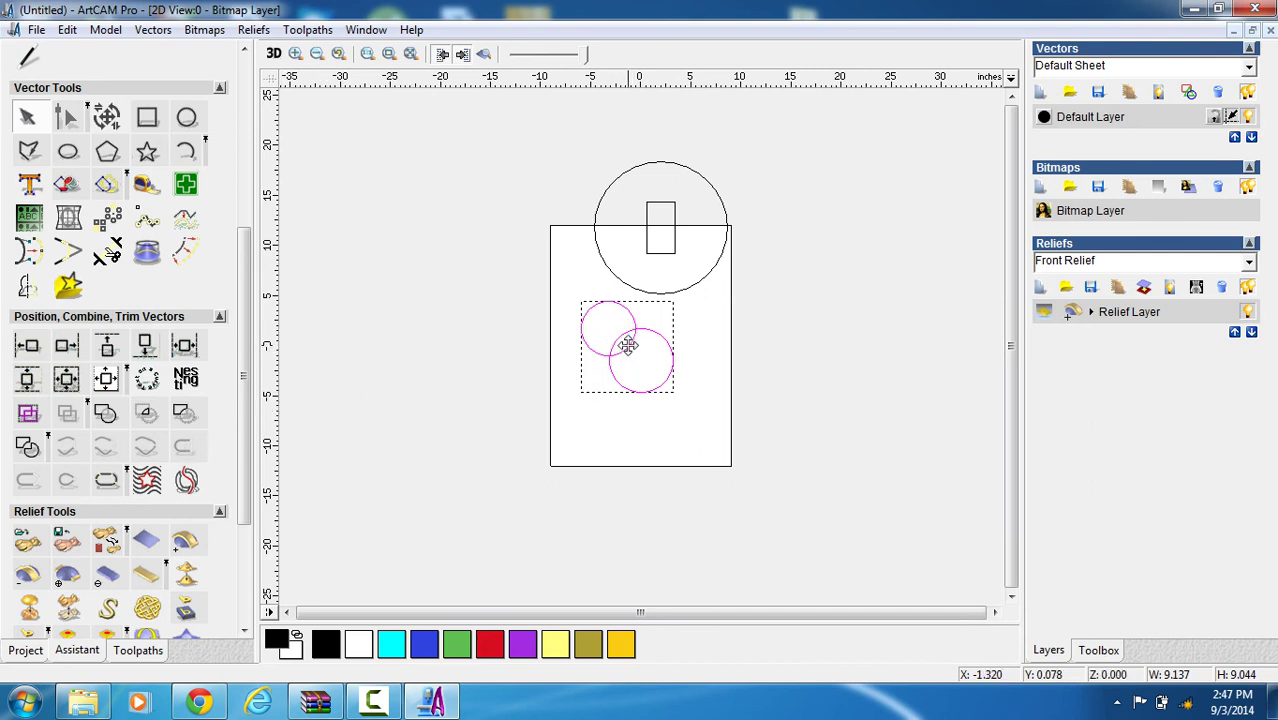
left_click(107, 420)
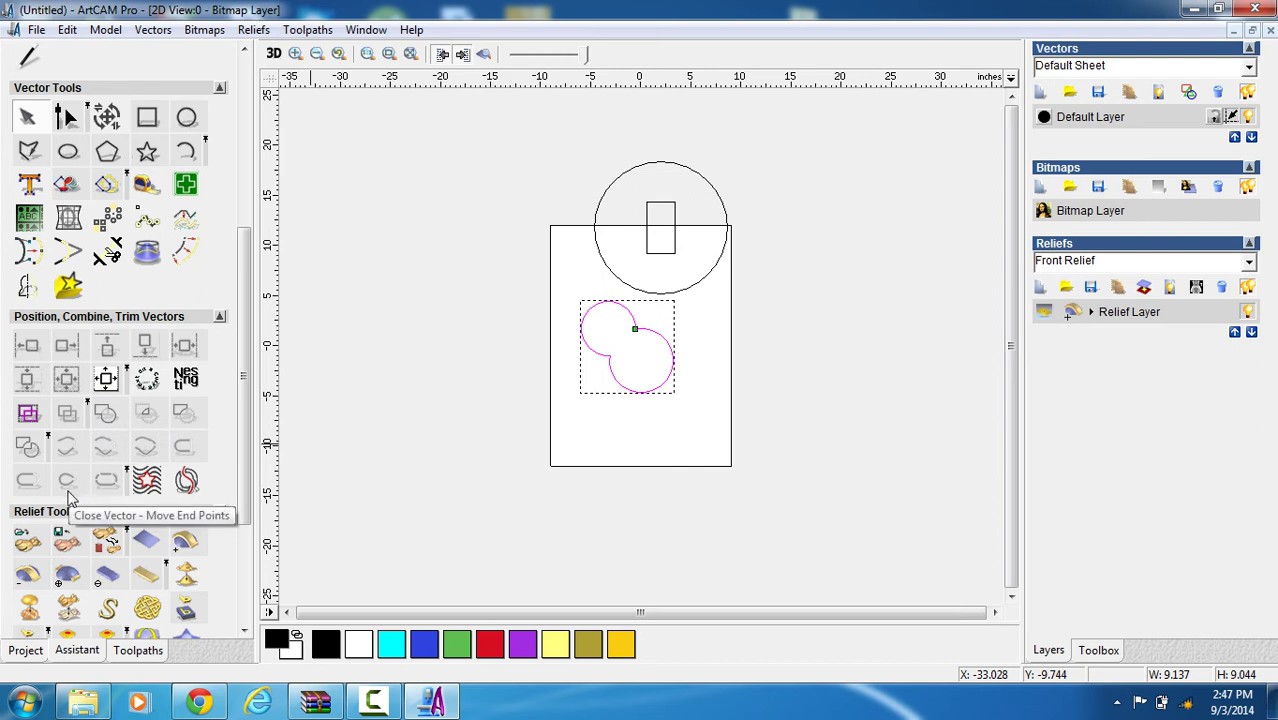
key("ctrl+z")
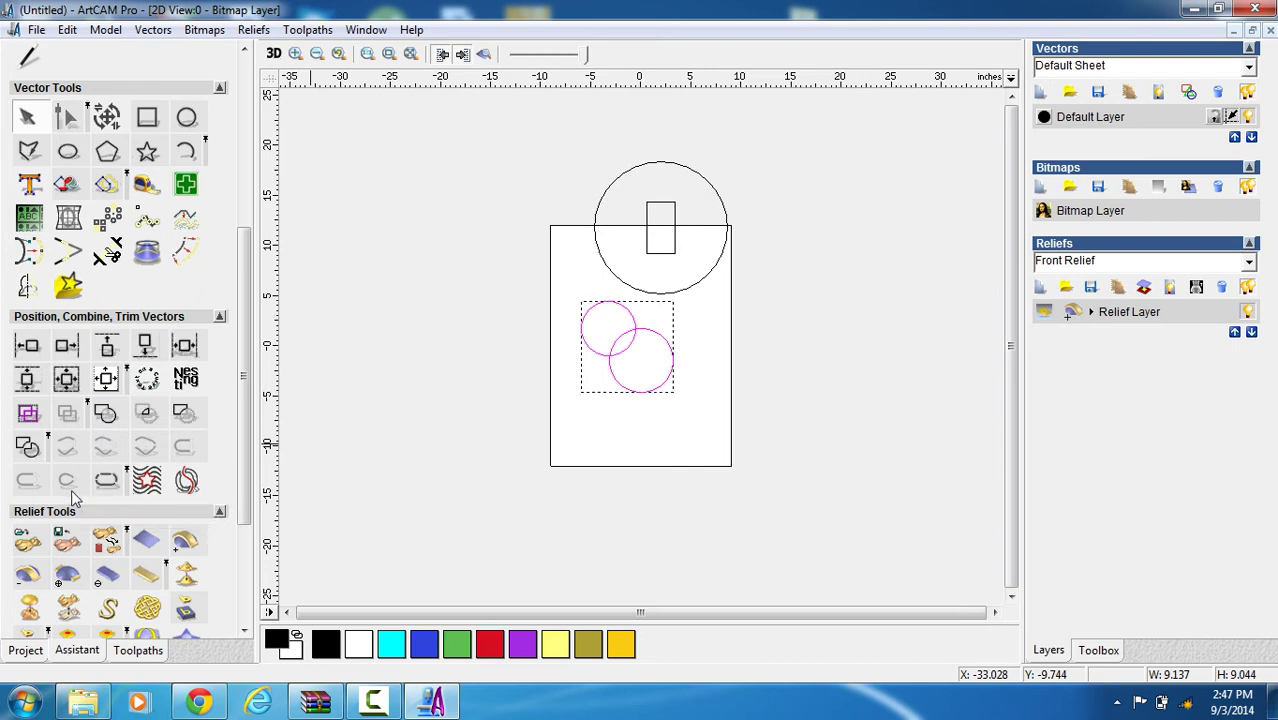
Try intersecting and subtracting the two small overlapping circles, undoing each result.
left_click(148, 420)
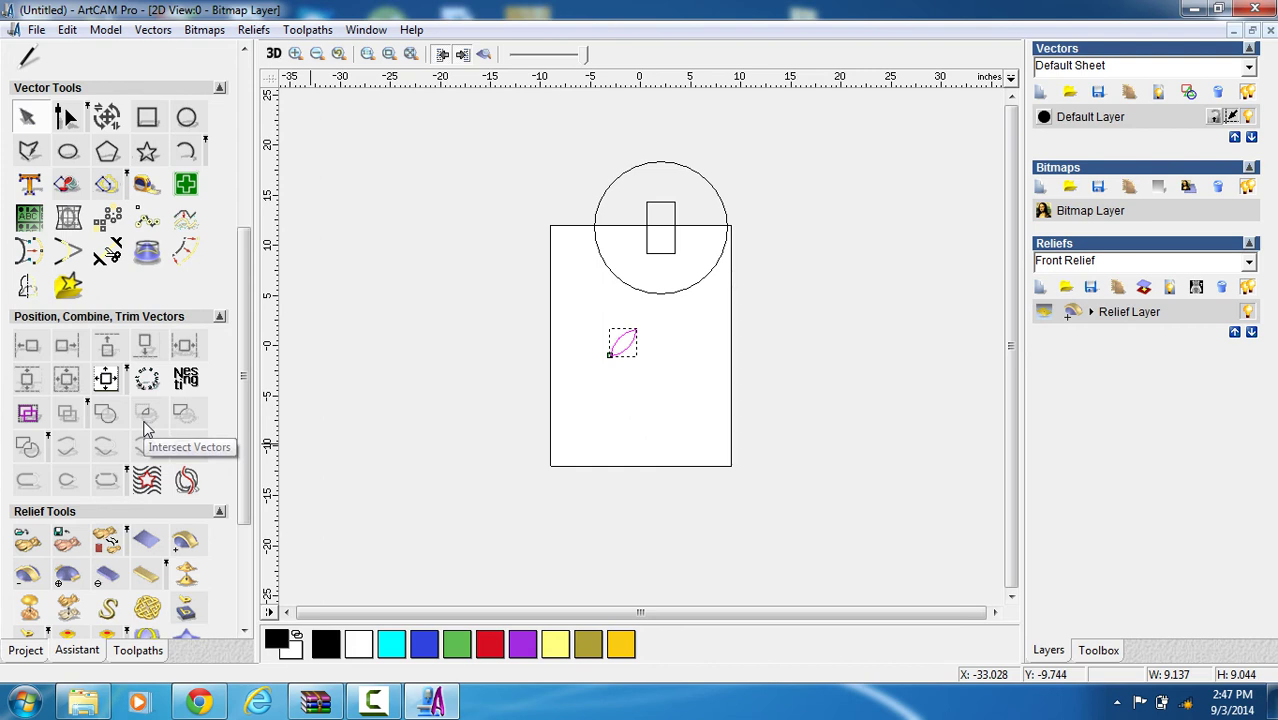
key("ctrl+z")
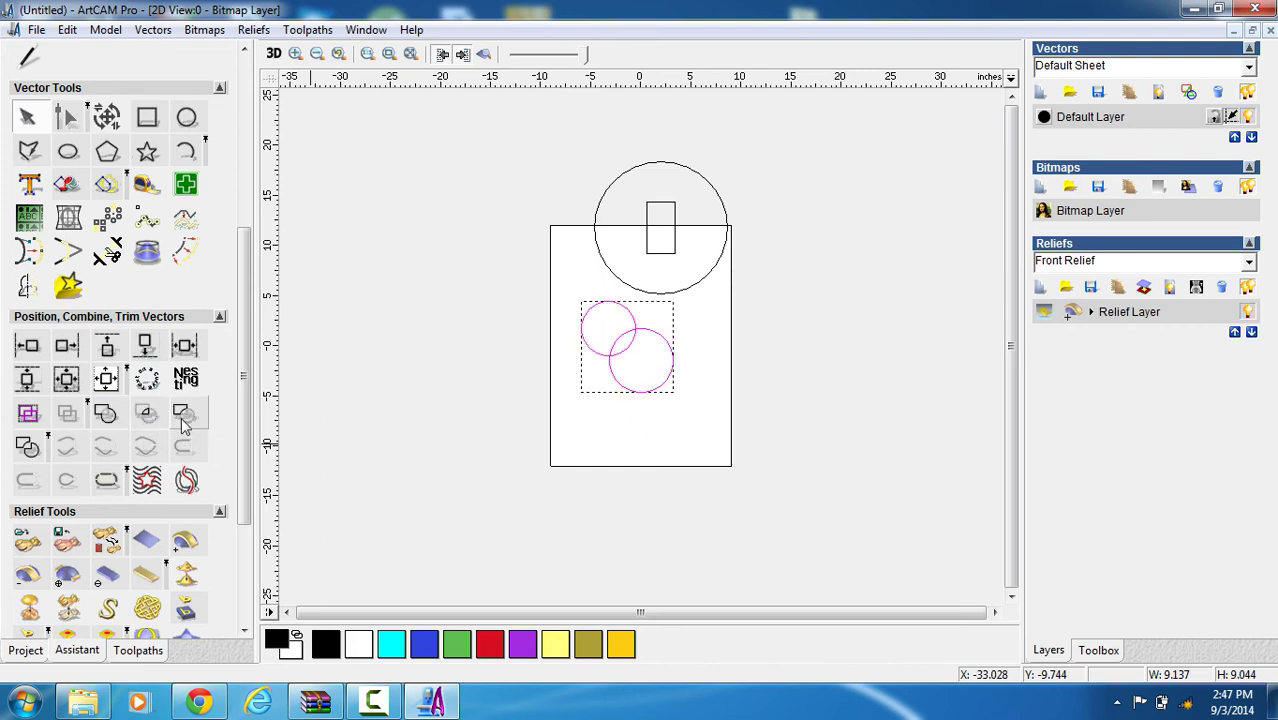
left_click(181, 416)
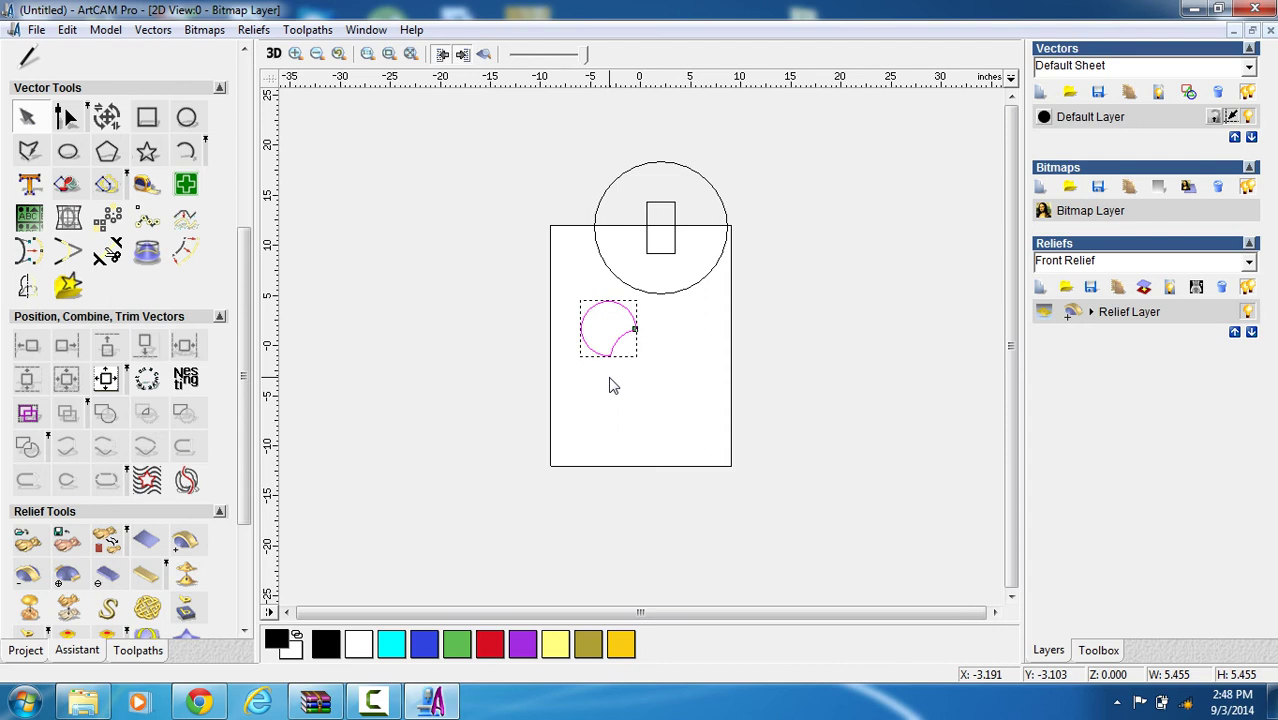
key("ctrl+v")
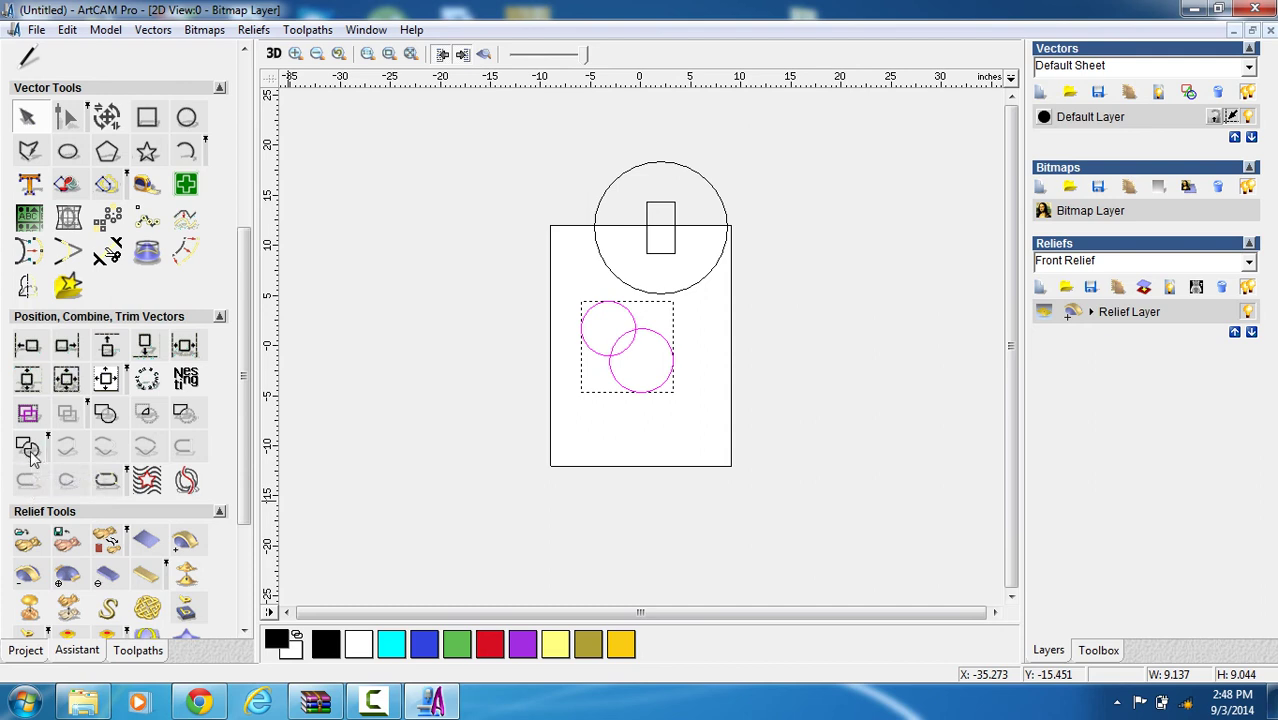
Try clipping the two small circles against each other and move the lower piece down, away from the upper one.
left_click(436, 437)
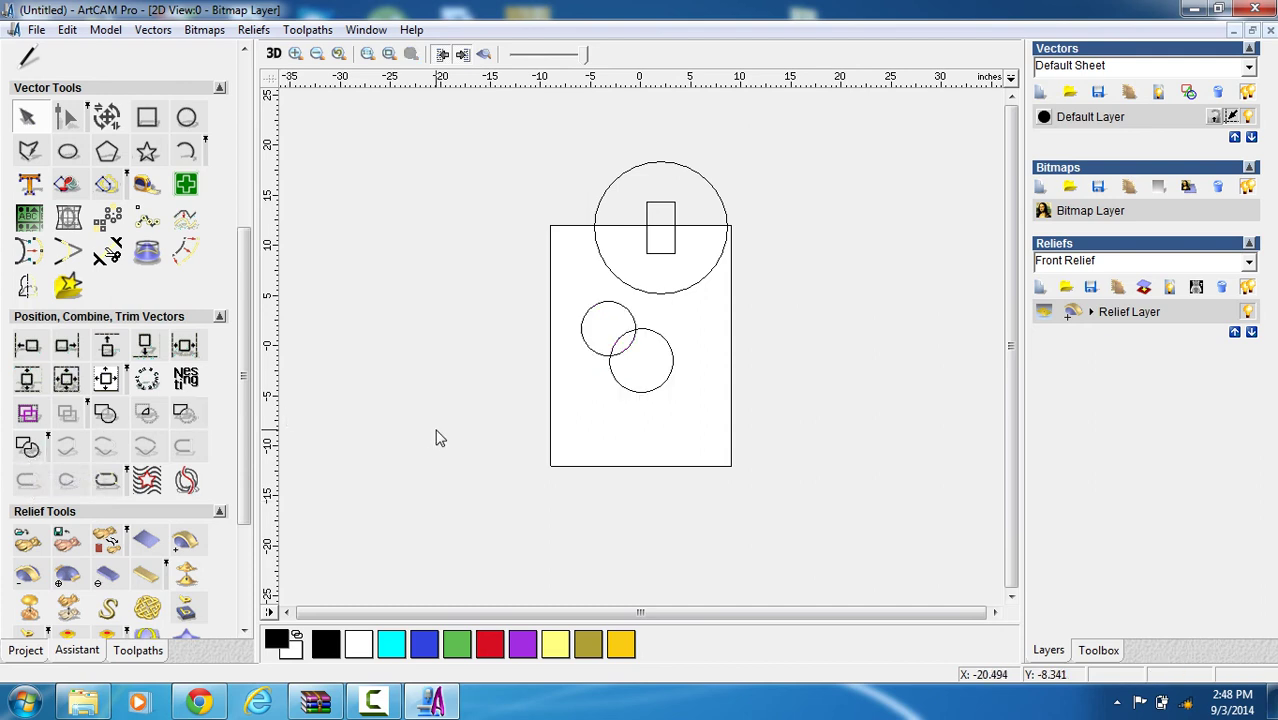
left_click(626, 354)
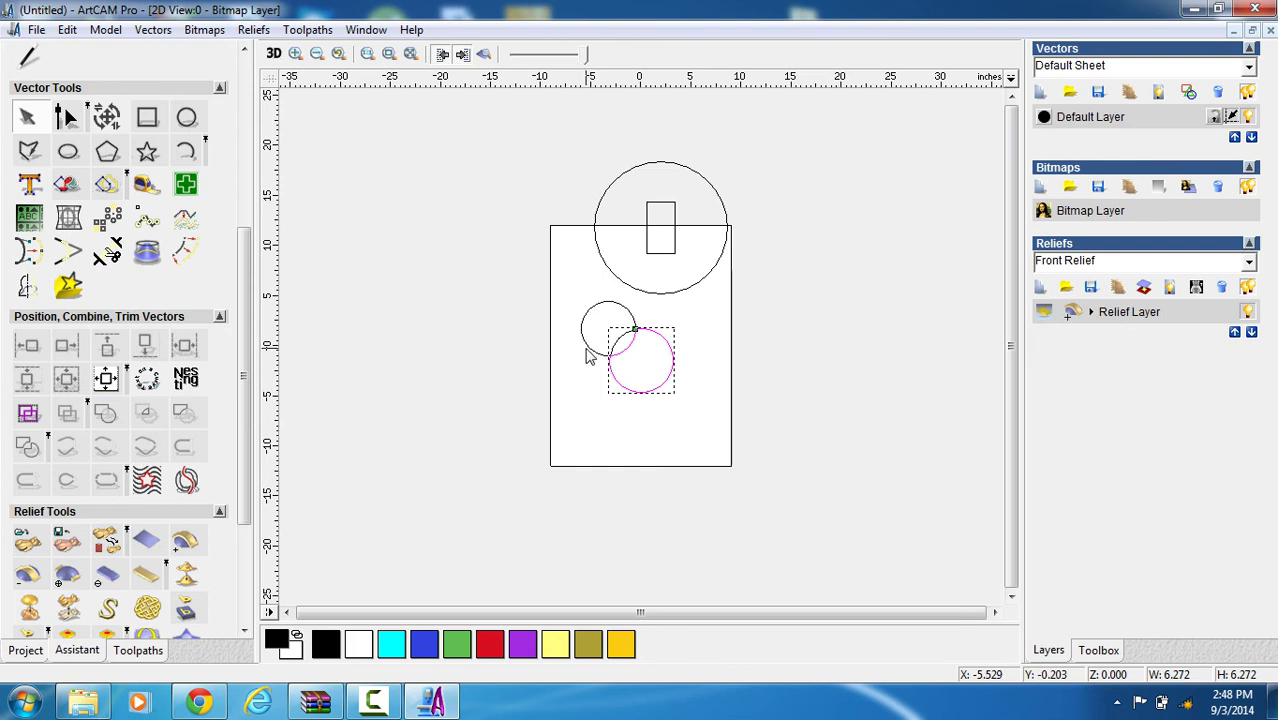
left_click(586, 346)
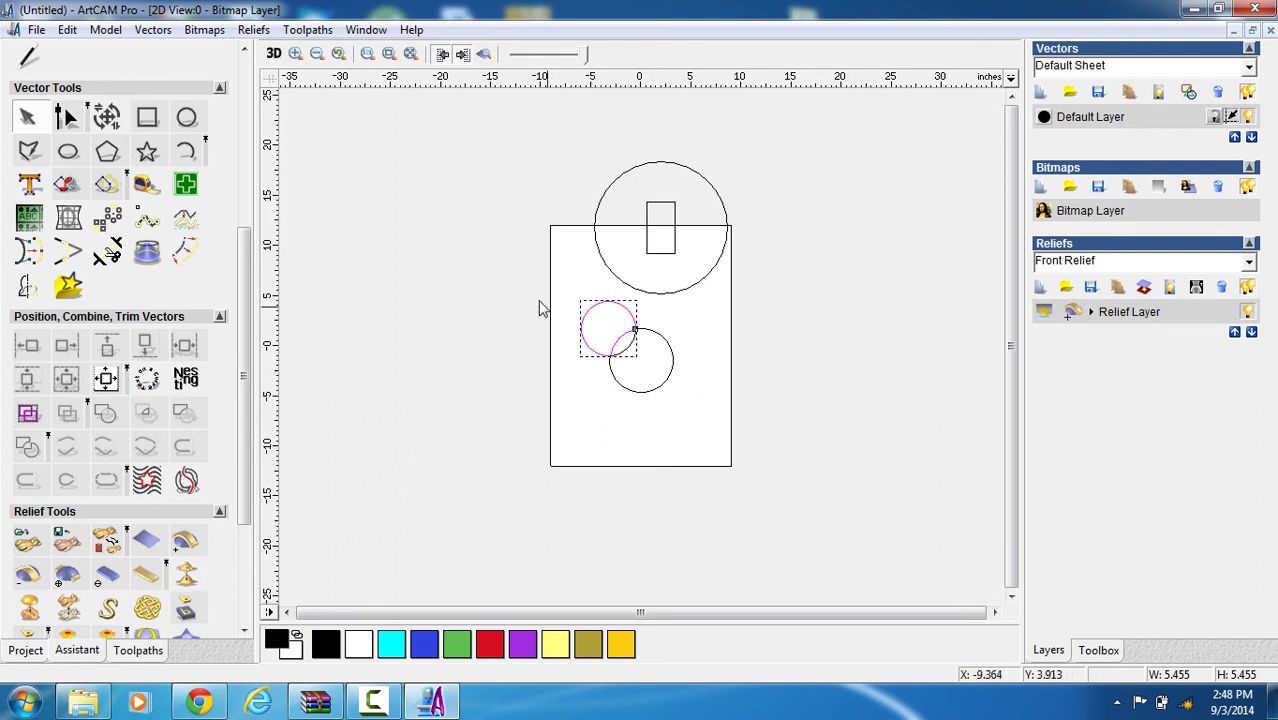
left_click(652, 391)
key("Down")
key("Down")
key("Down")
key("Down")
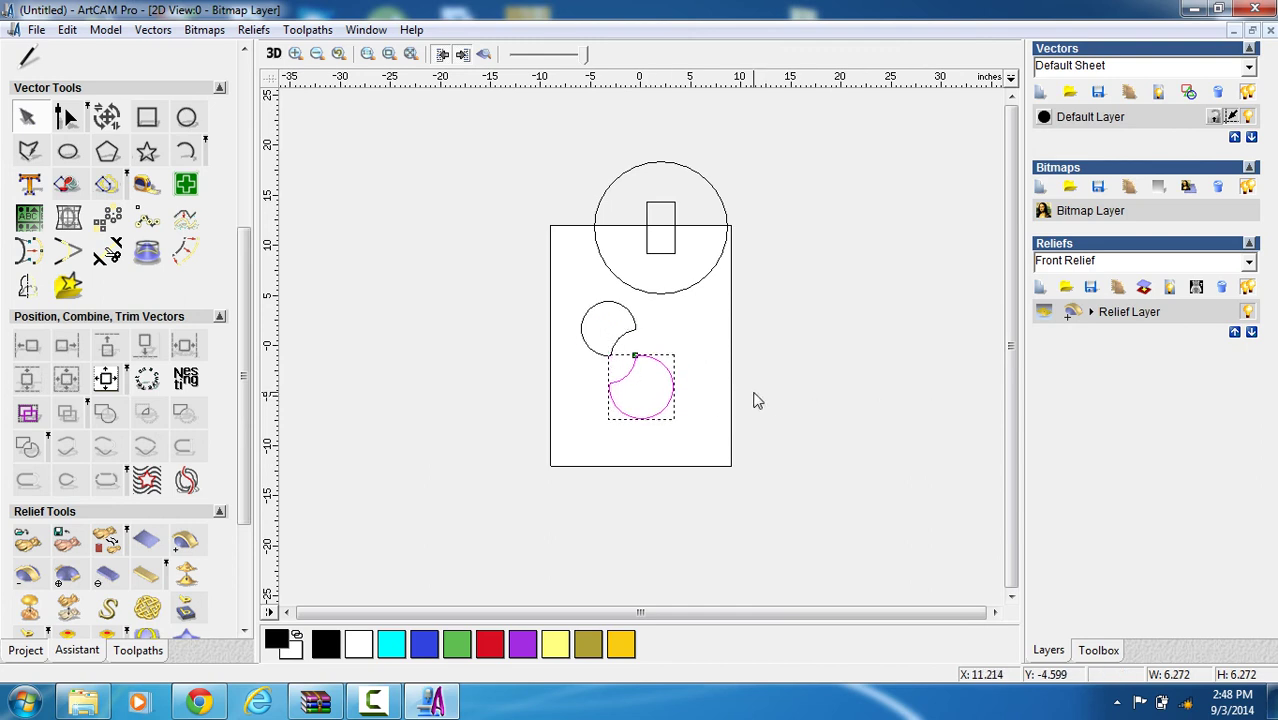
left_click(560, 392)
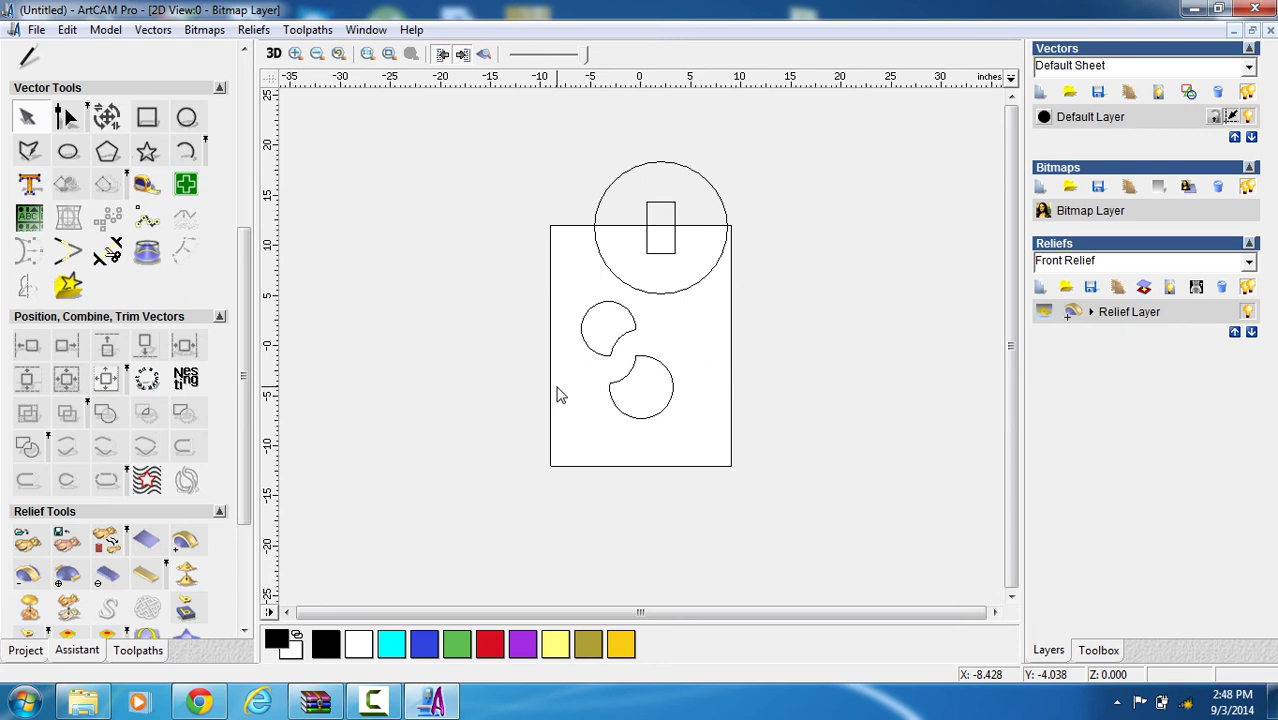
Undo the lower piece's move and the clipping to restore the two overlapping circles.
key("Tab")
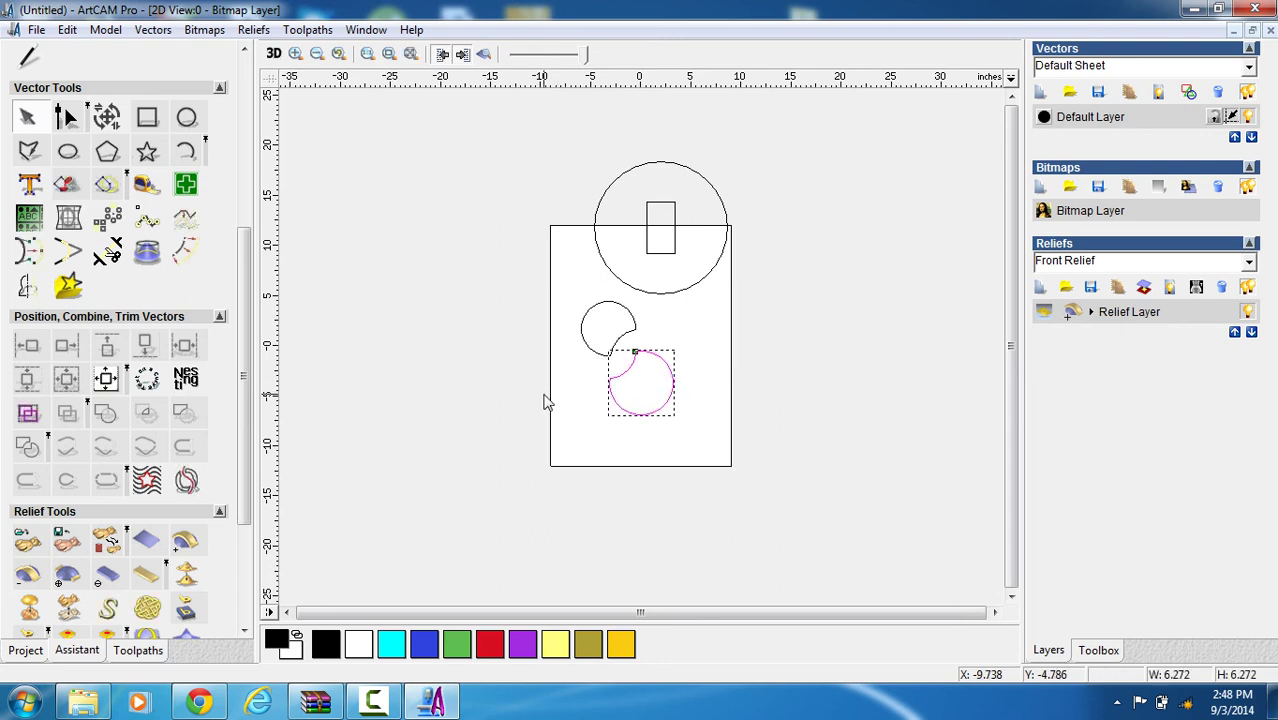
key("Up")
key("Up")
key("Up")
key("Up")
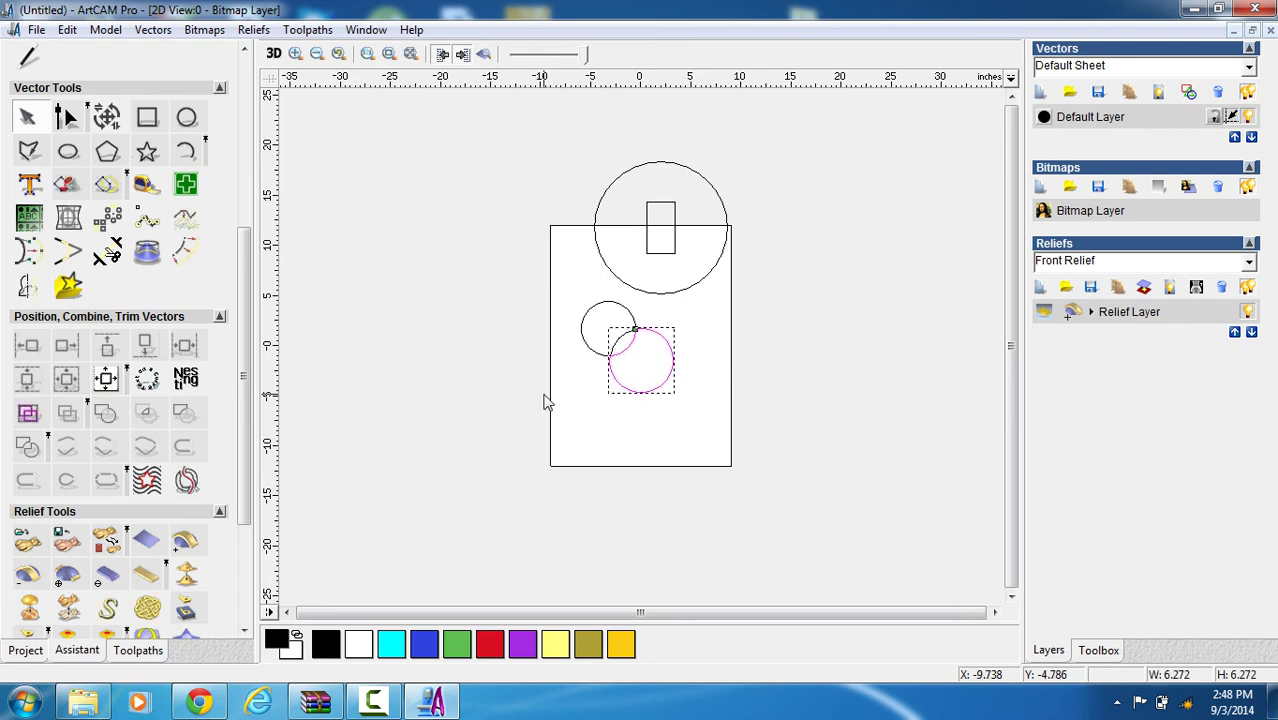
key("shift+Tab")
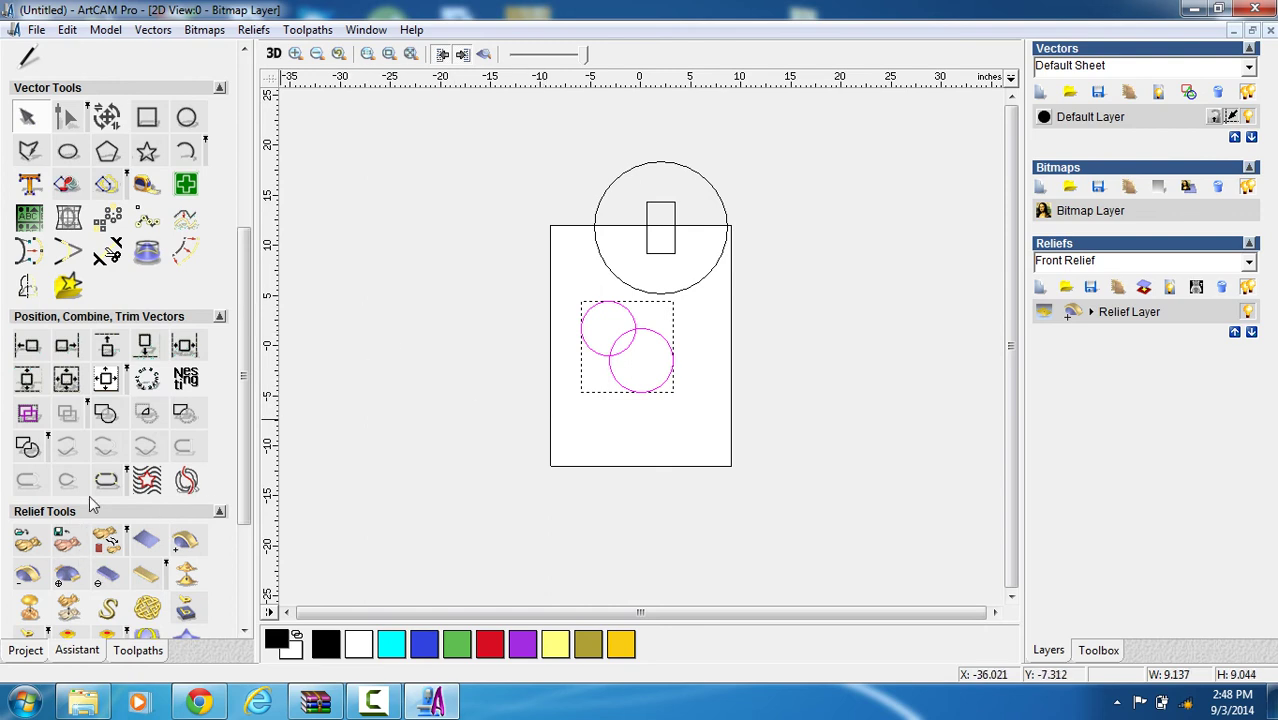
Draw a slanted single-segment polyline below the two small circles, ending at about X -0.67, Y -6.66.
left_click(332, 390)
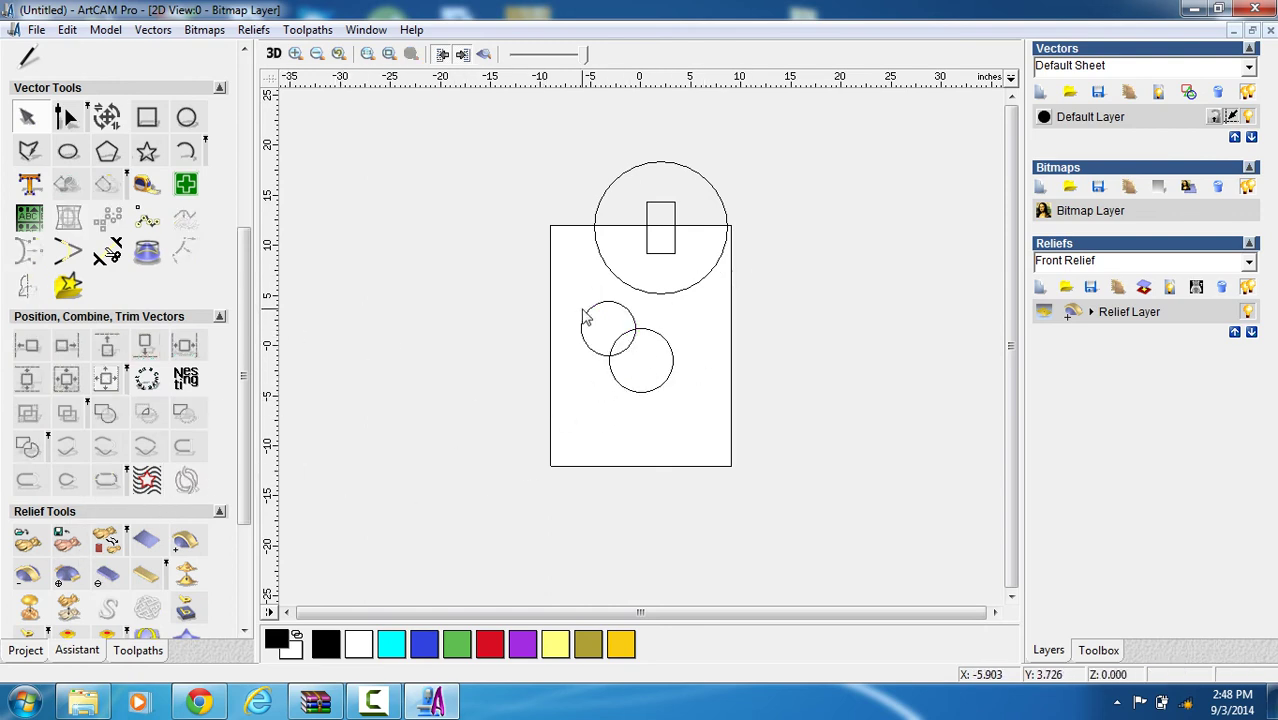
left_click(28, 150)
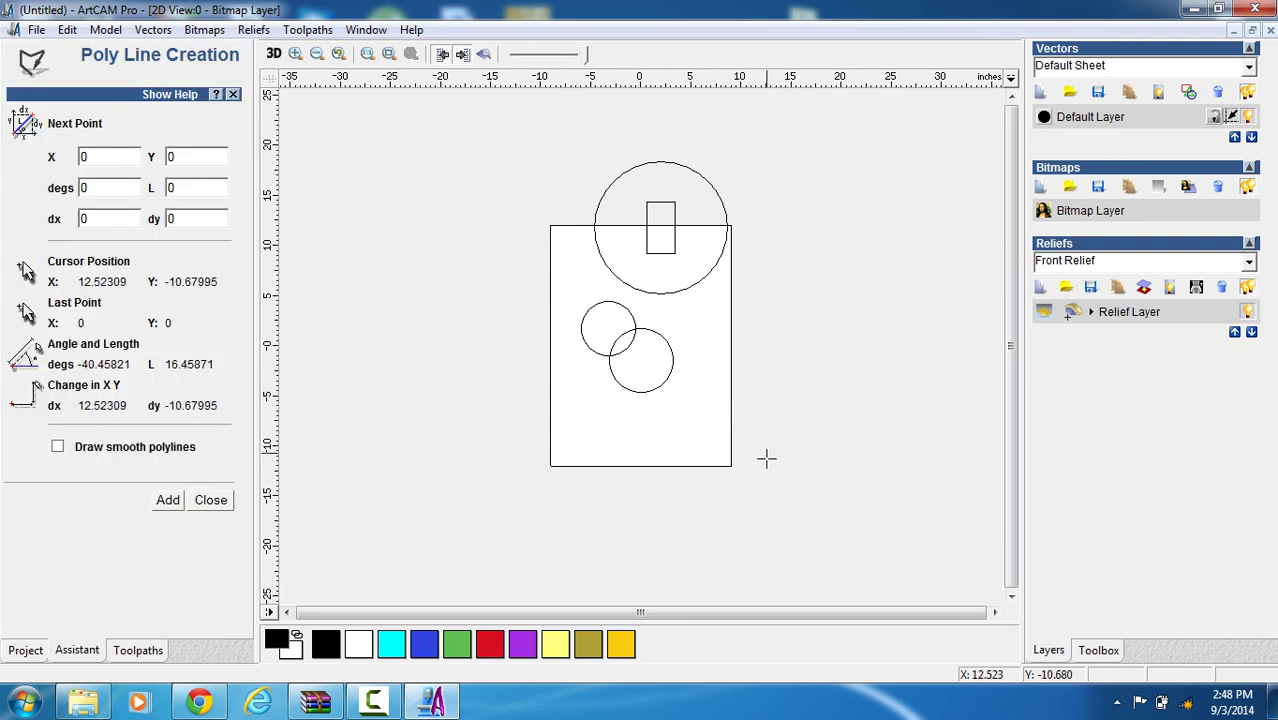
left_click(574, 449)
left_click(633, 413)
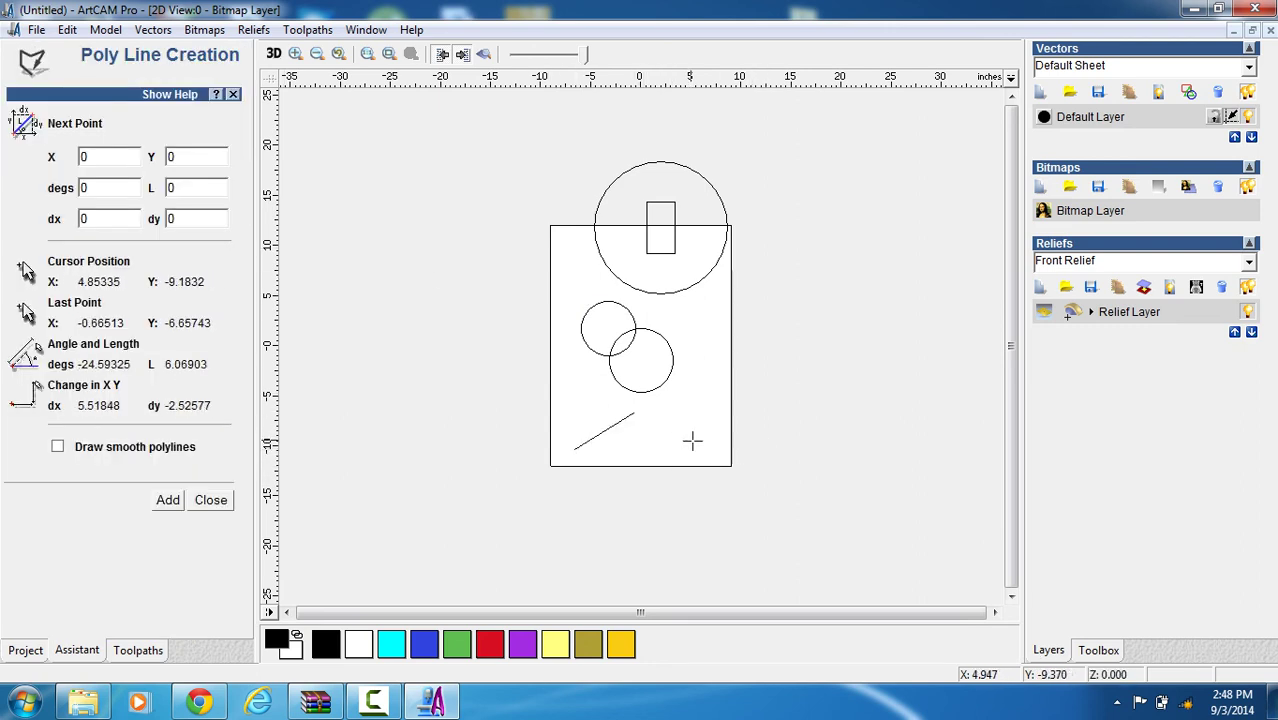
right_click(696, 441)
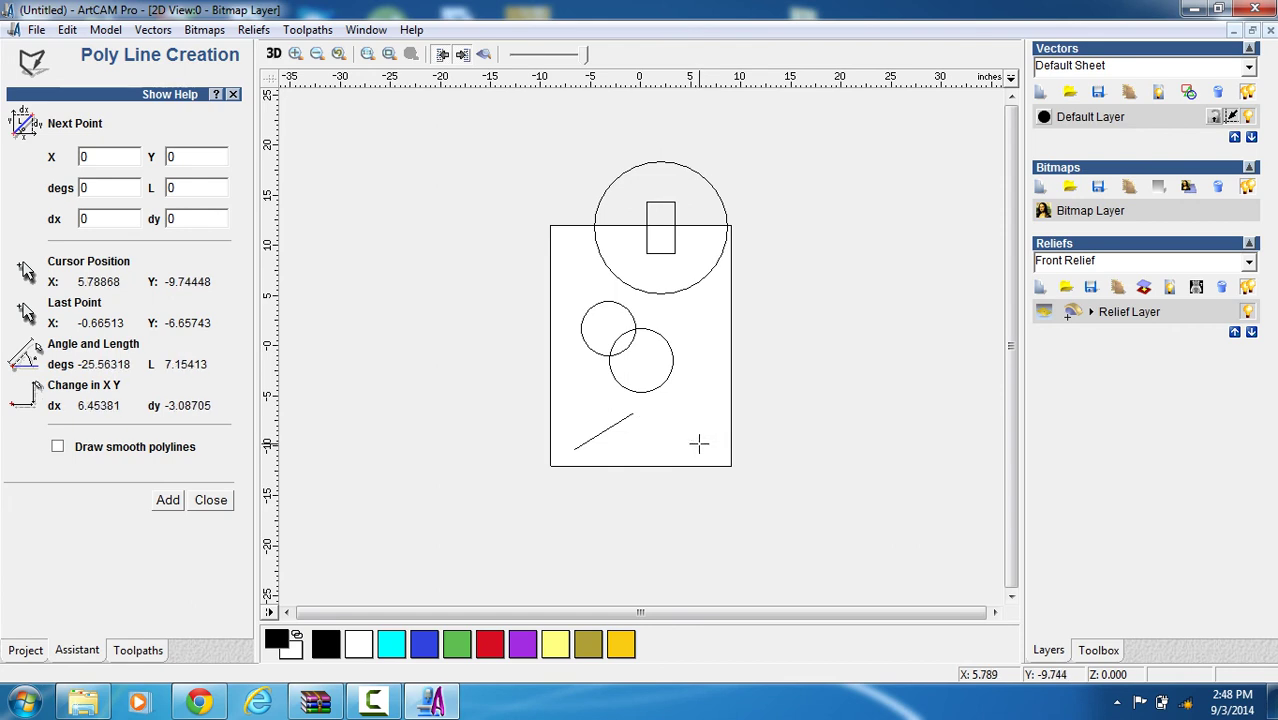
Draw a second slanted single-segment polyline beside the first, from about X 3.08, Y -11.05 to about X 0.55, Y -7.22.
left_click(672, 457)
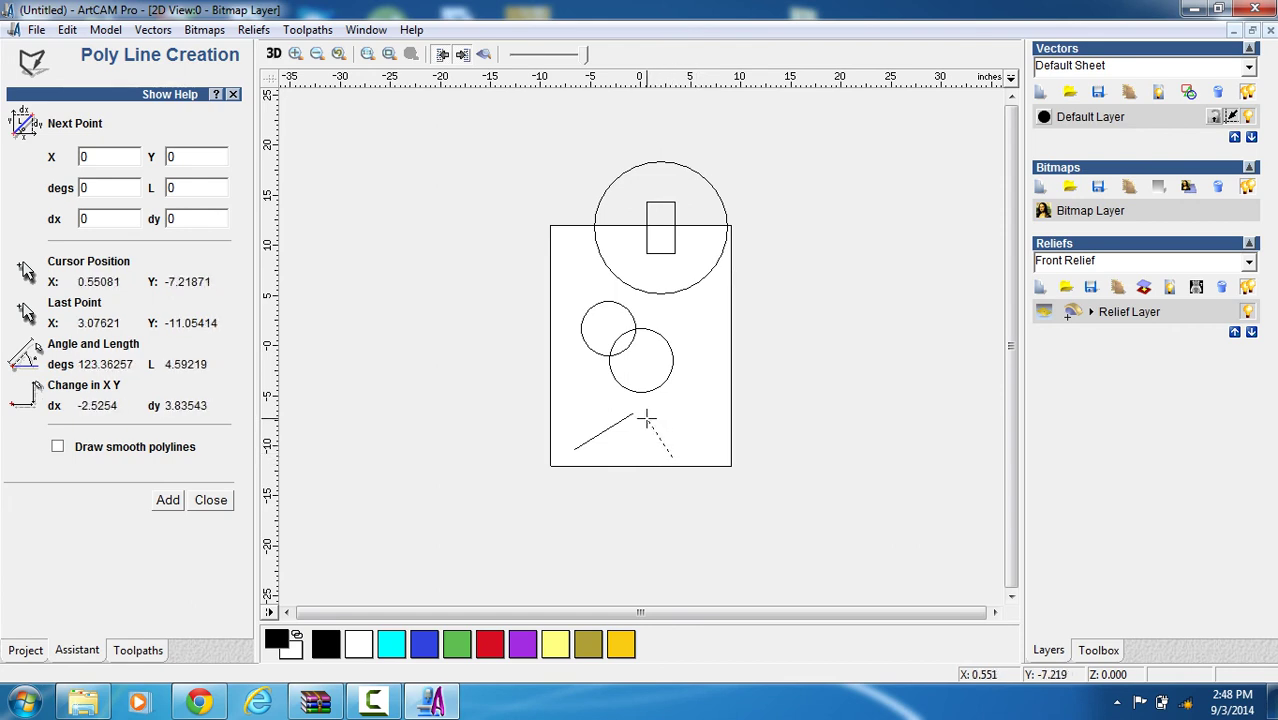
left_click(645, 419)
key("Escape")
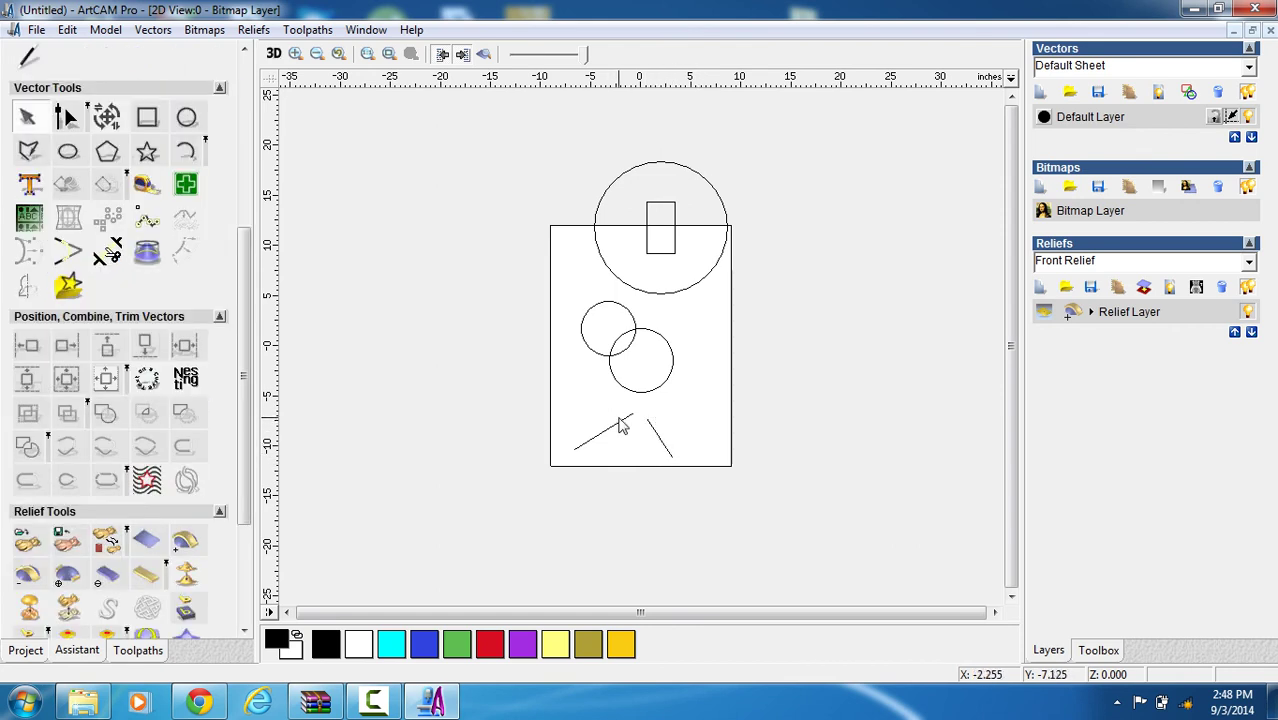
Try joining the two slanted lines with a straight line and with a smooth curve, undoing each result.
left_click(656, 435)
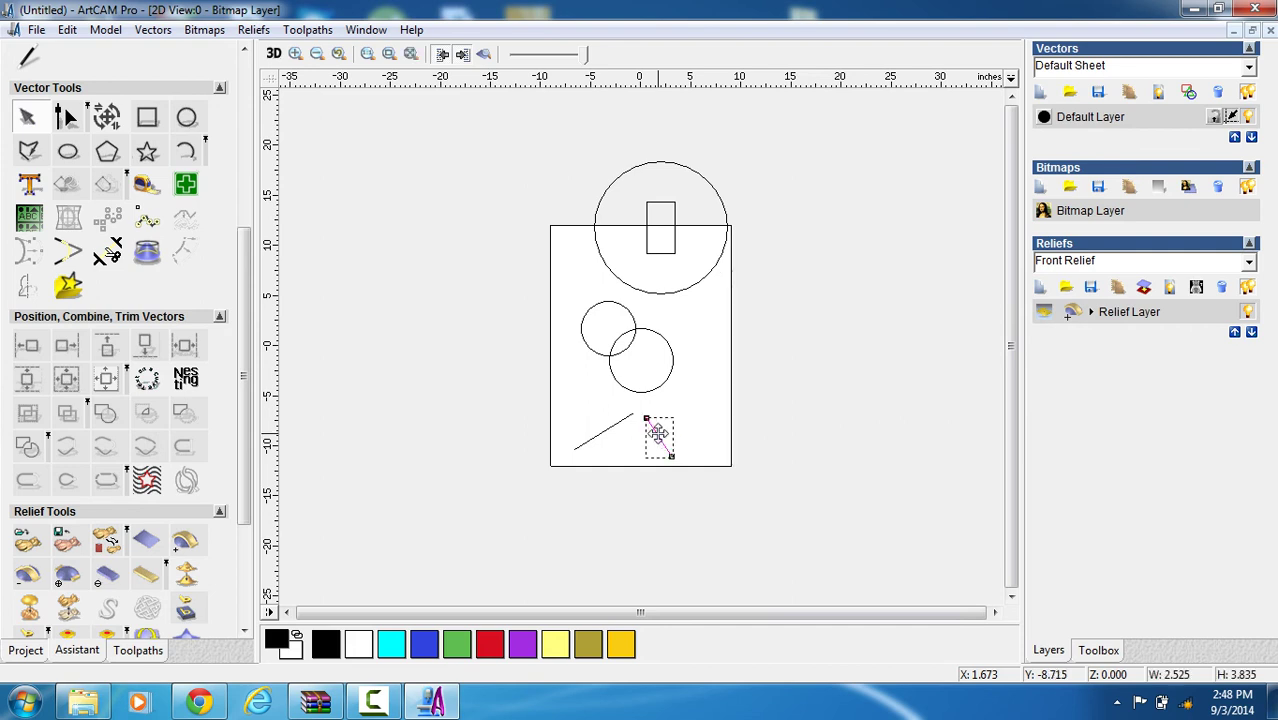
left_click(613, 428, "shift")
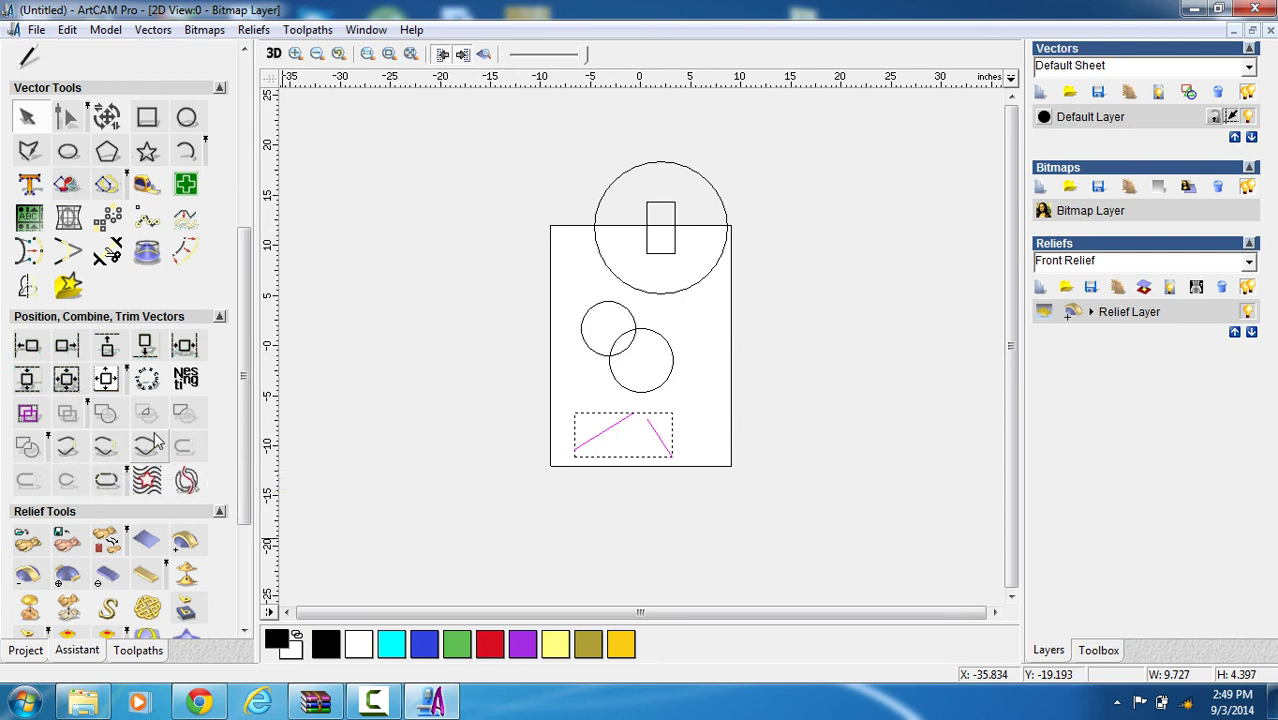
left_click(60, 454)
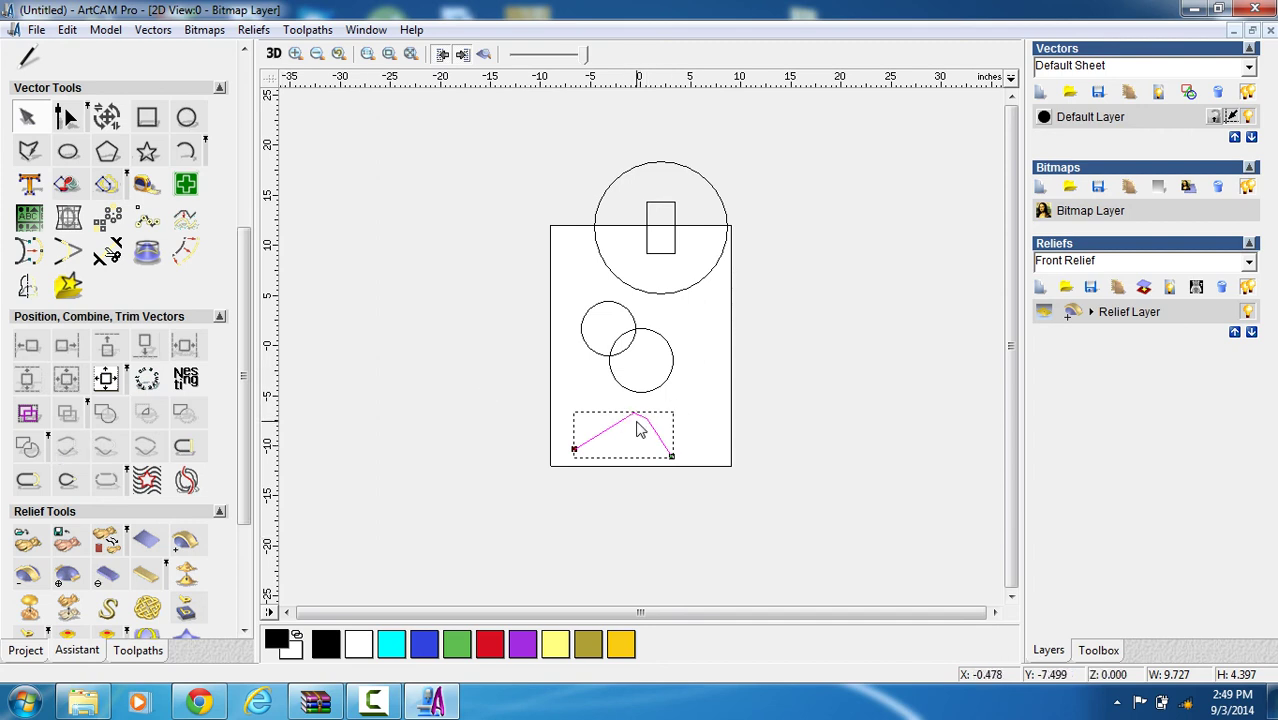
key("ctrl+z")
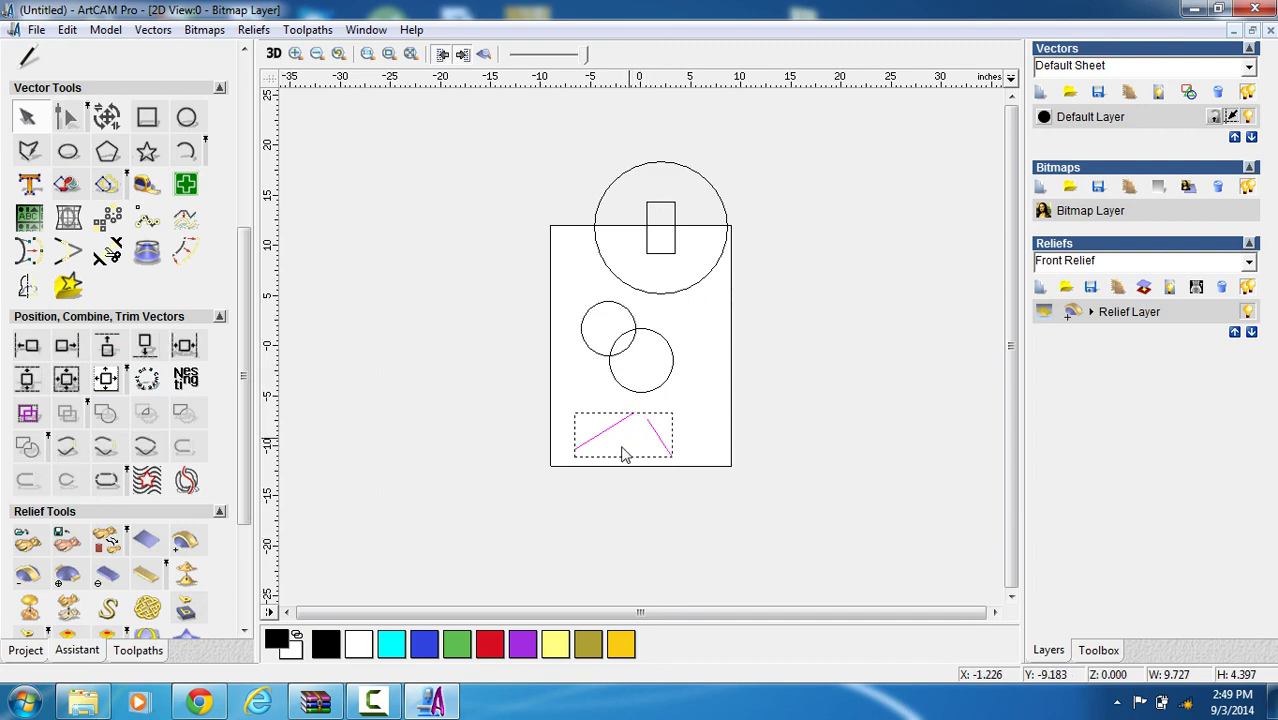
left_click(110, 458)
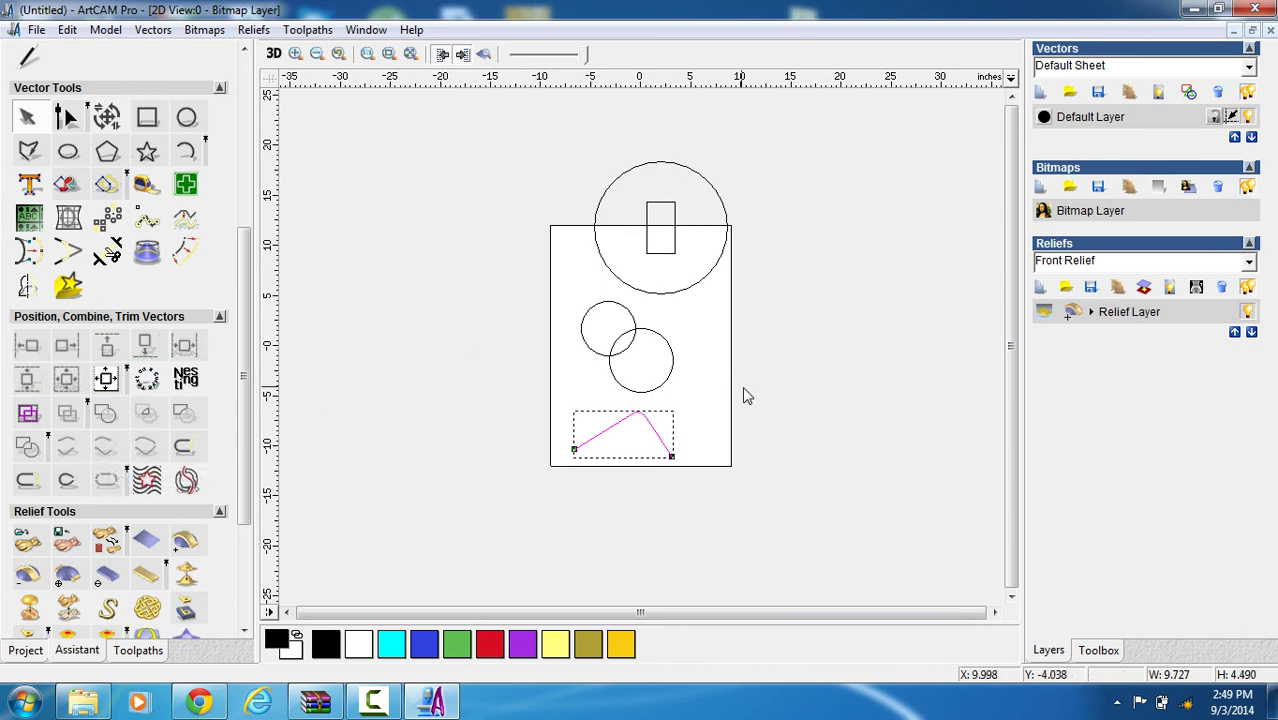
left_click(634, 446)
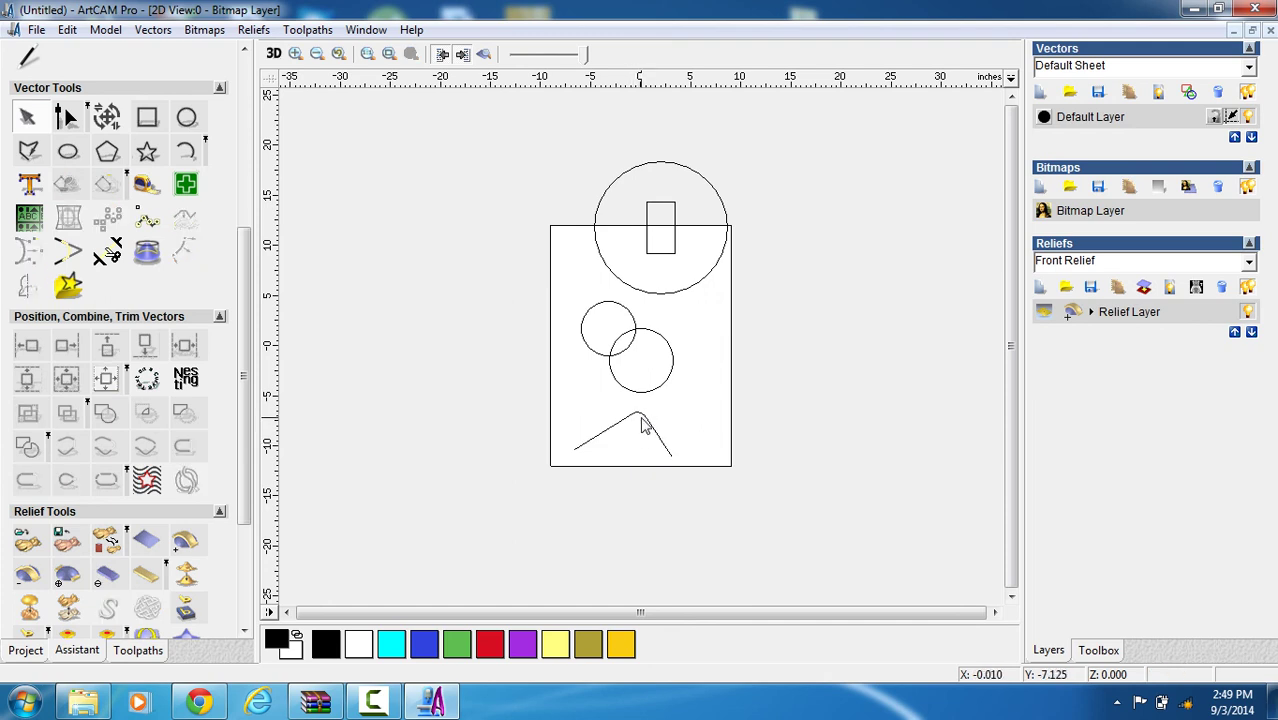
left_click(643, 427)
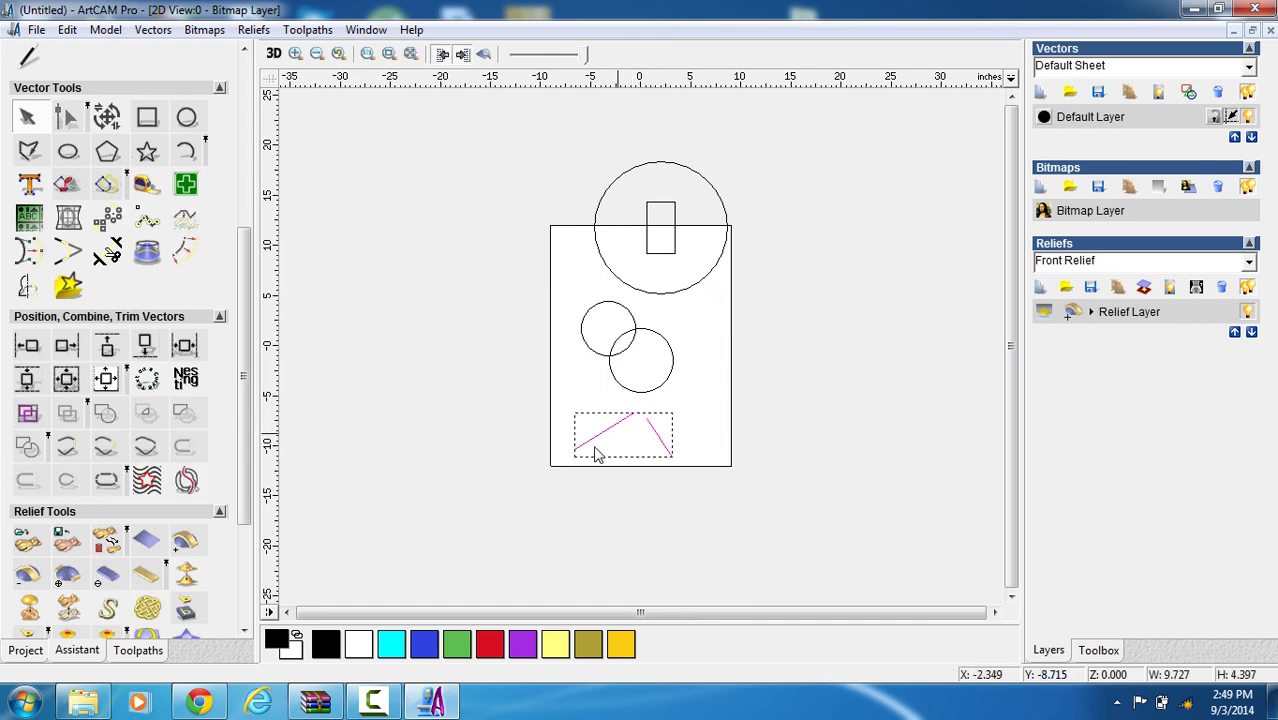
Join the two slanted lines into one peaked vector by moving their neighbouring end points together.
left_click(148, 450)
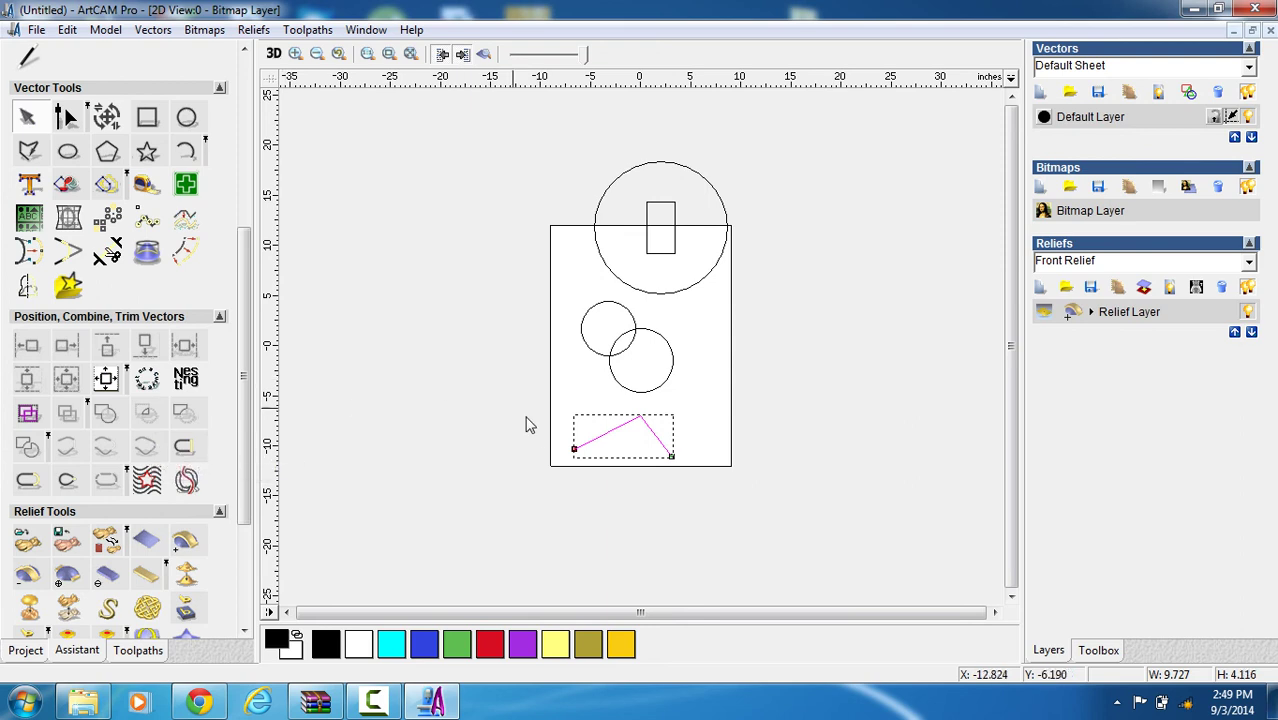
Try closing the peaked vector with a line, with a smooth curve and by moving its end points, undoing each result.
left_click(186, 448)
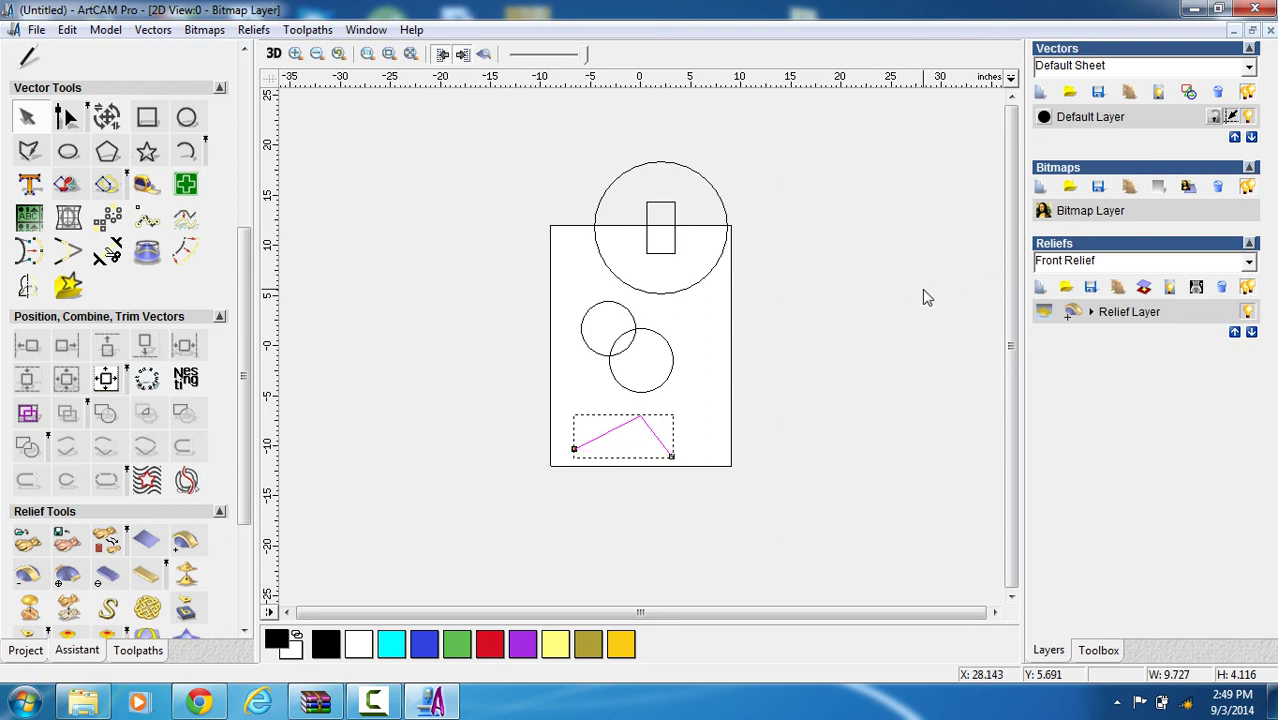
left_click(25, 486)
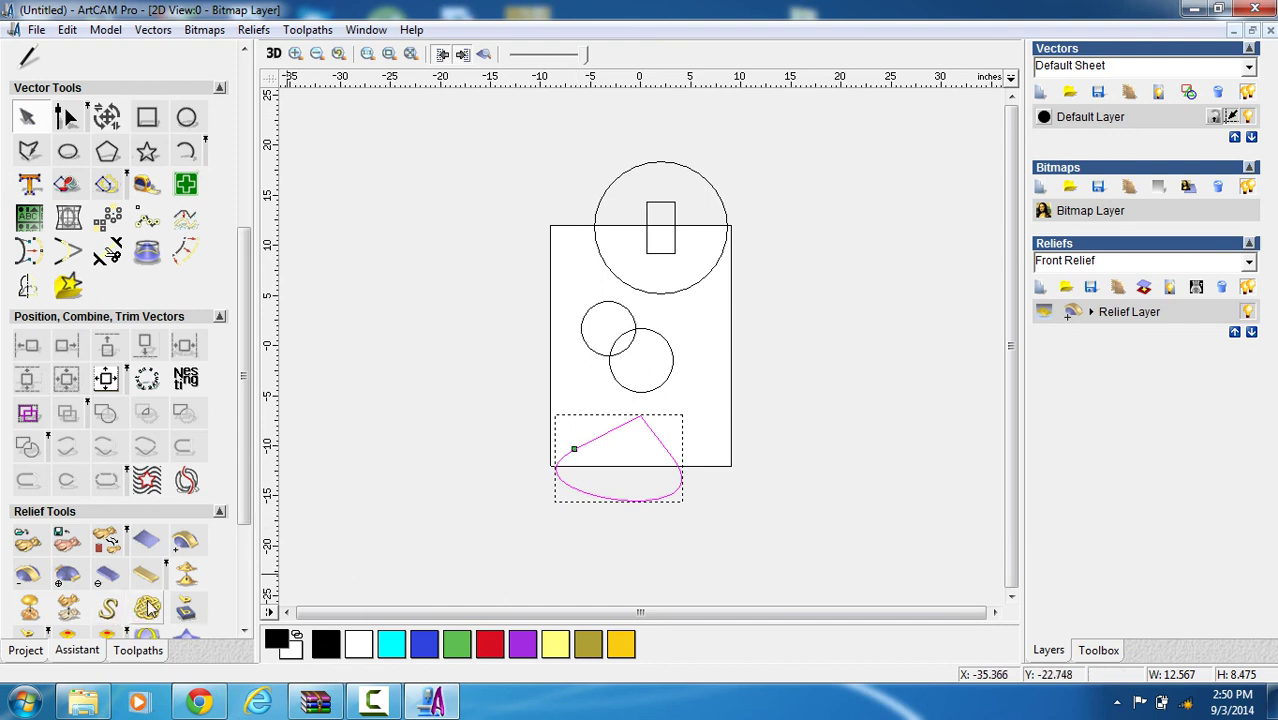
key("ctrl+z")
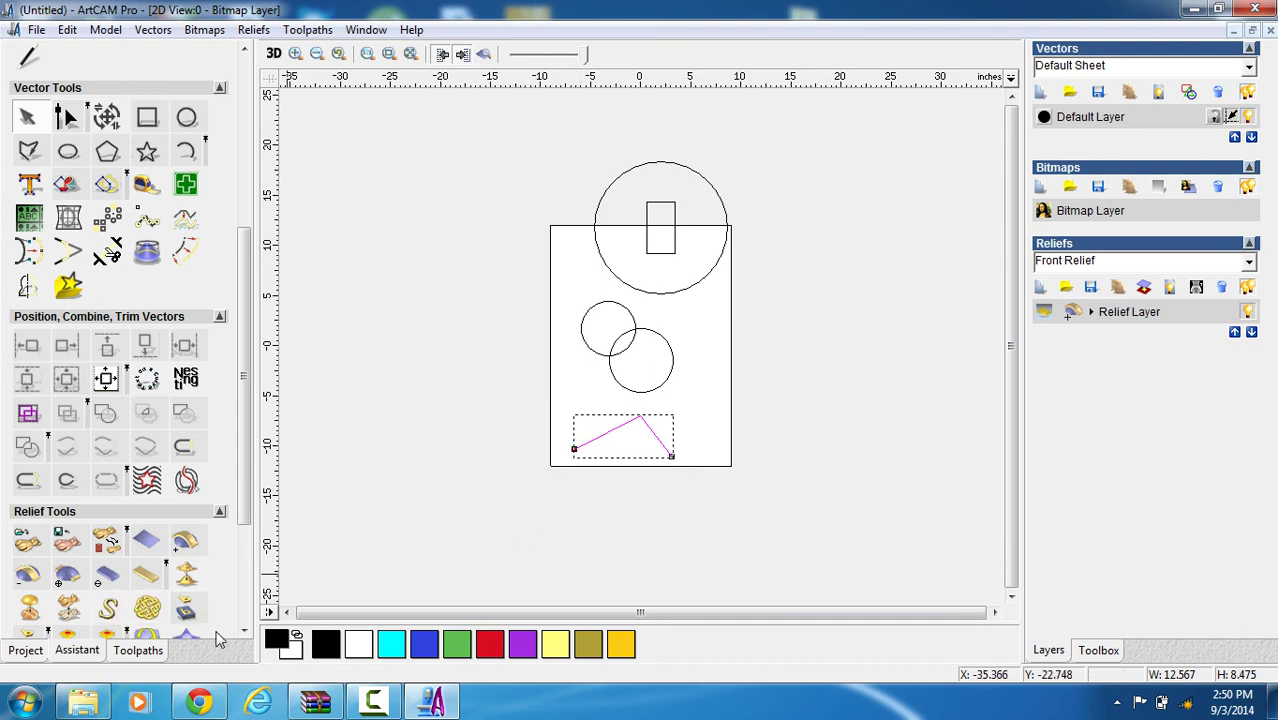
left_click(70, 484)
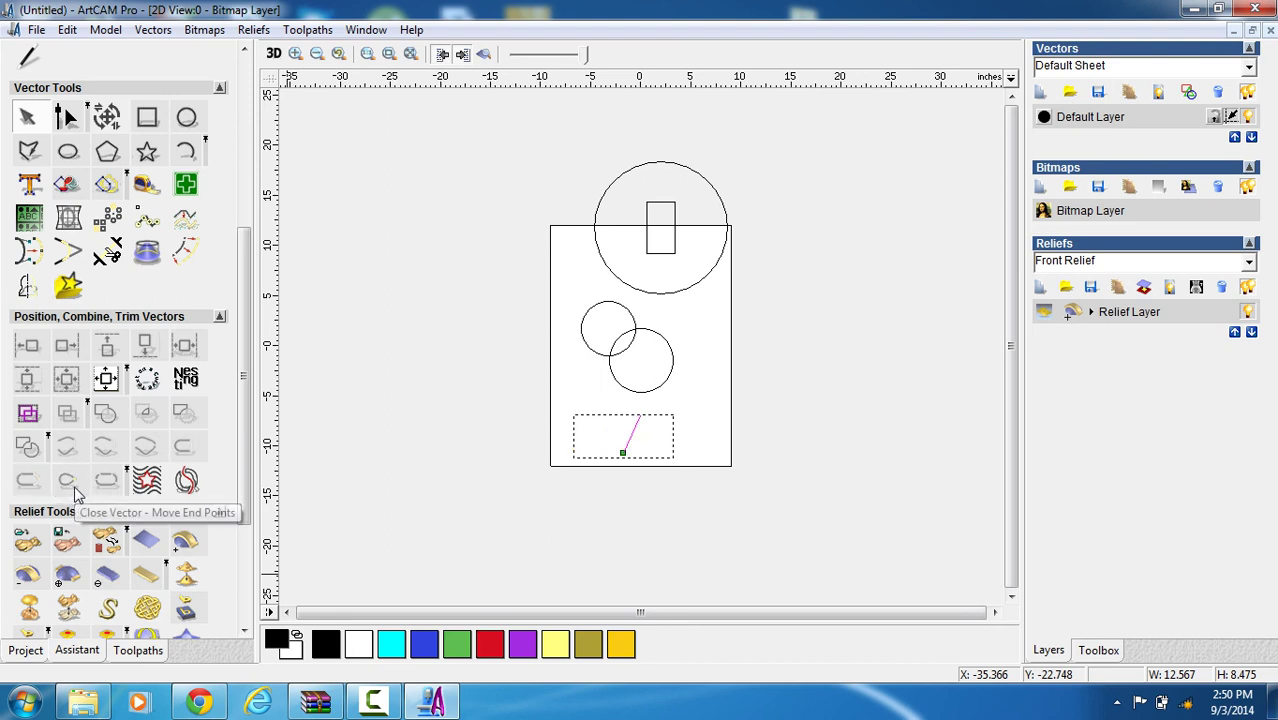
left_click(76, 484)
left_click(402, 476)
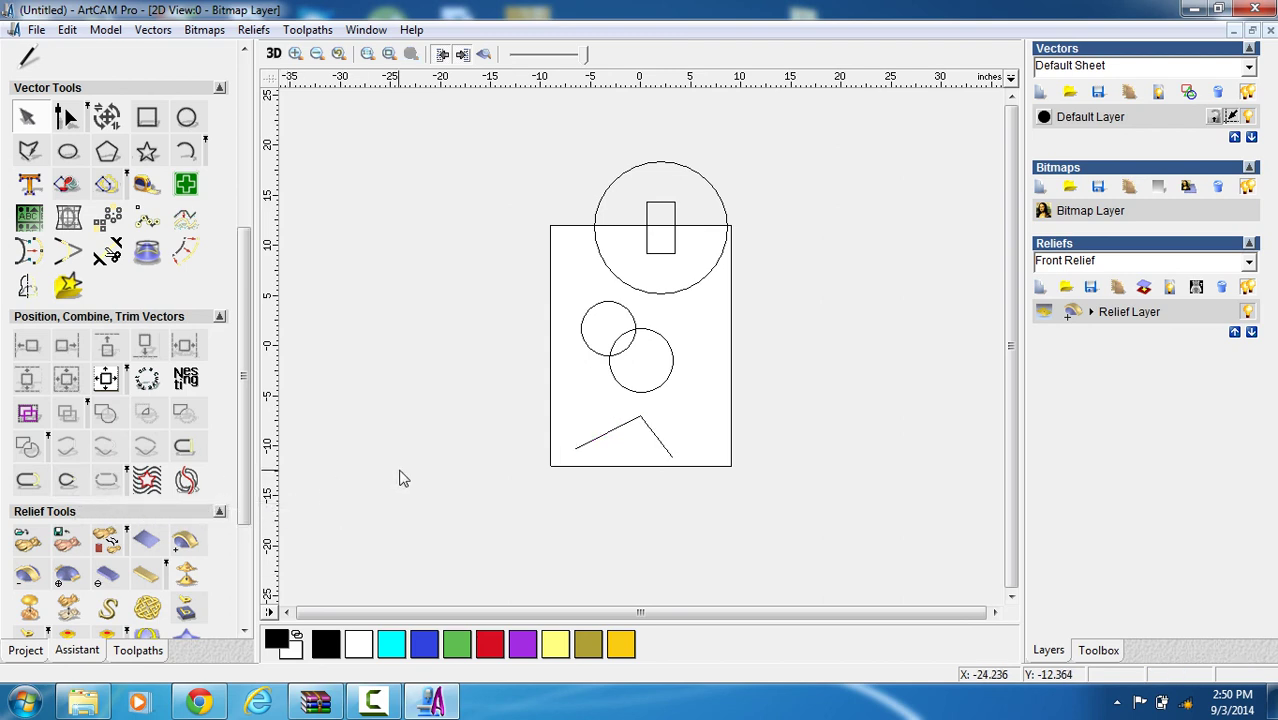
left_click(590, 442)
left_click(560, 503)
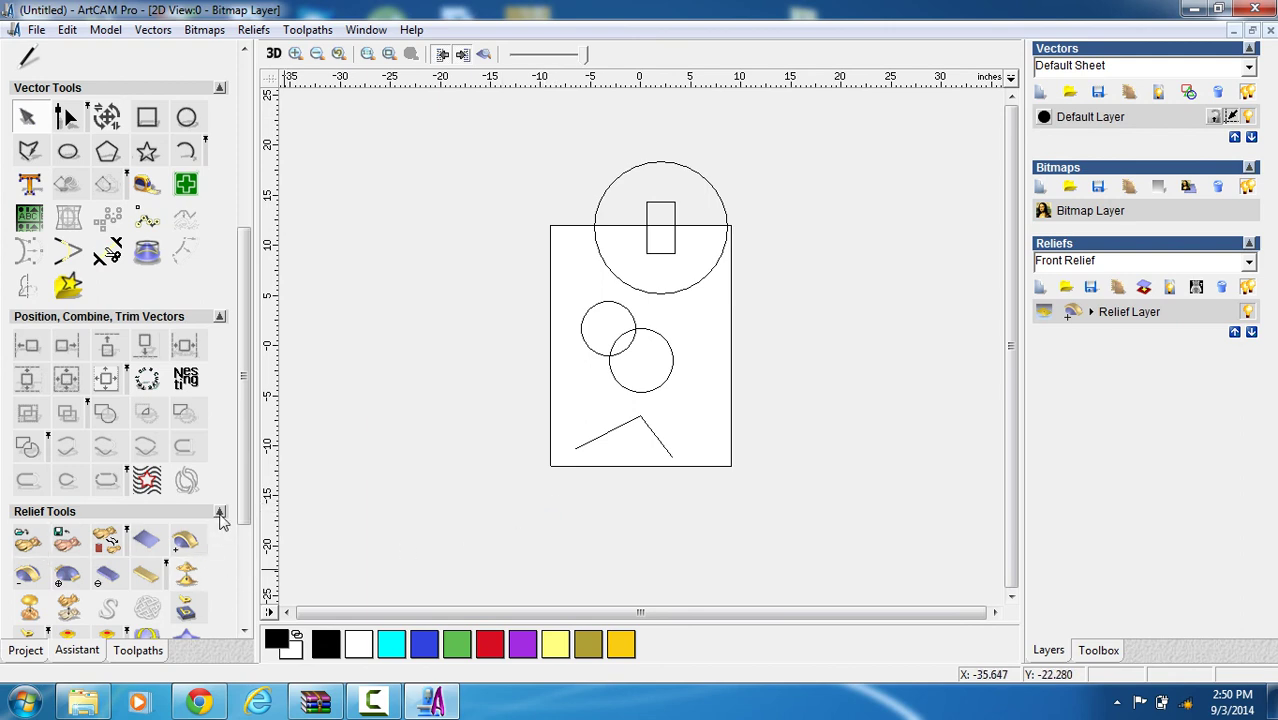
scroll(243, 493, "down", 3)
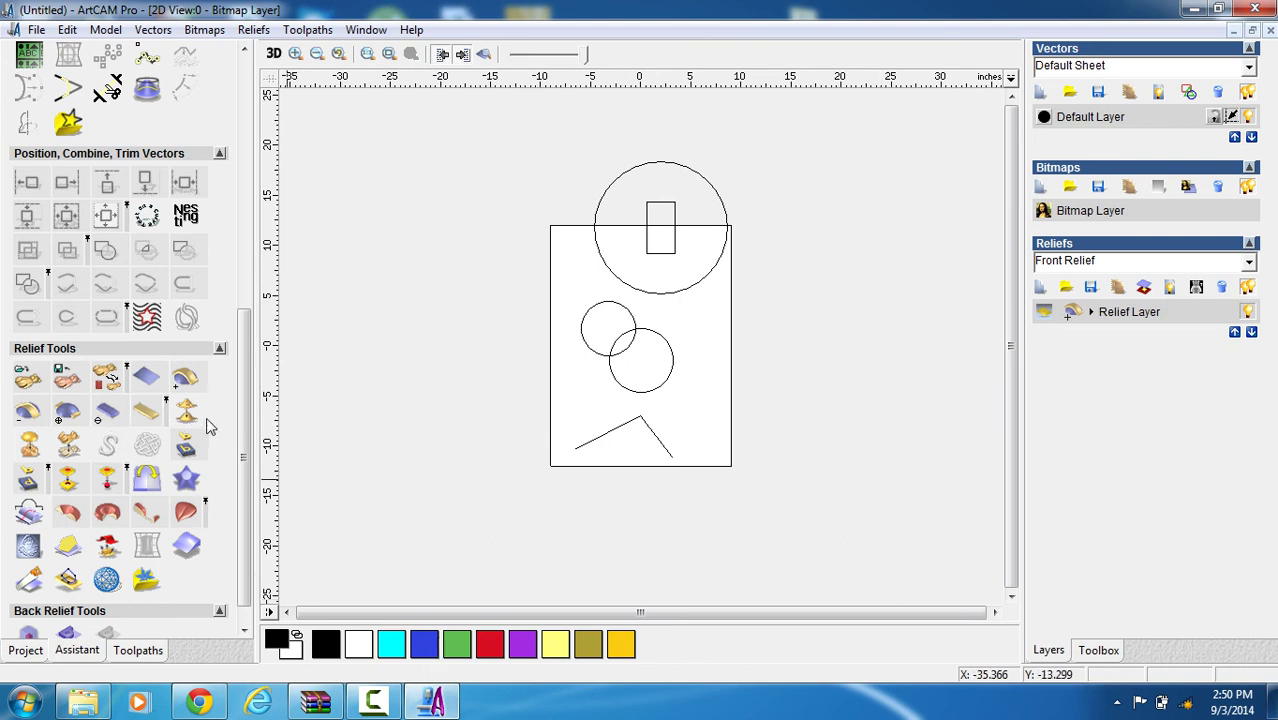
left_click_drag(244, 443, 269, 463)
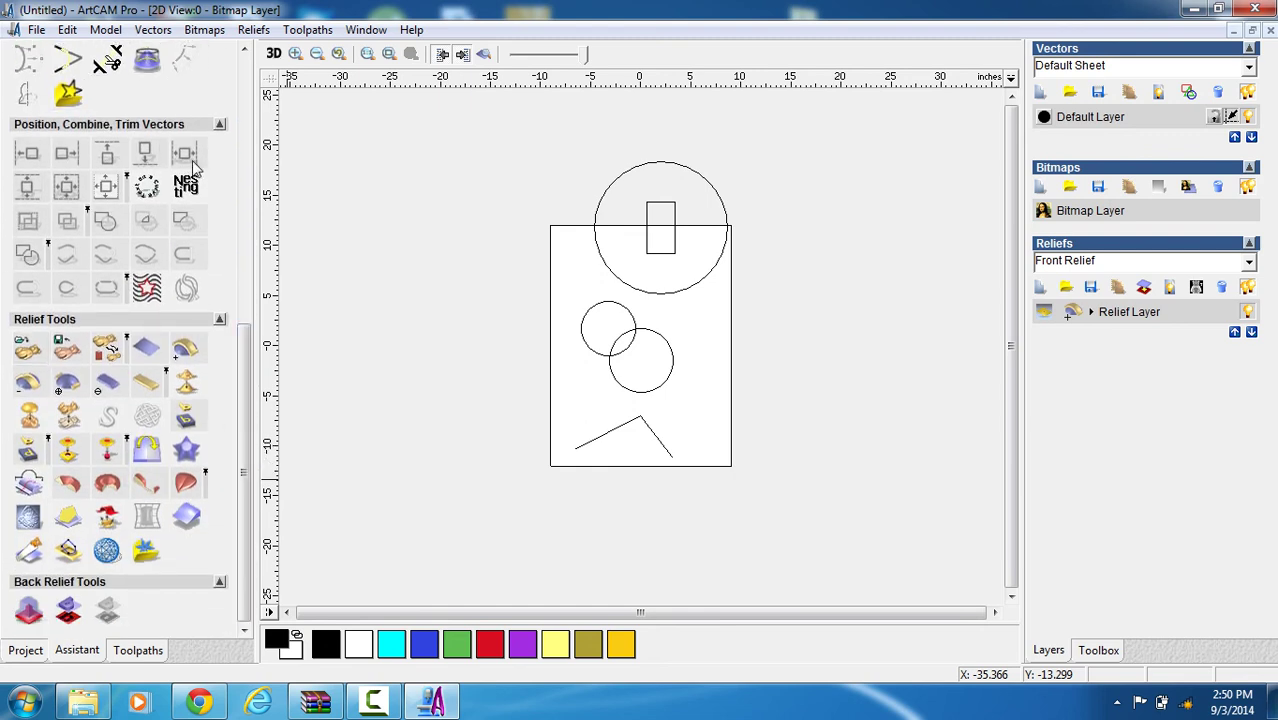
left_click(372, 700)
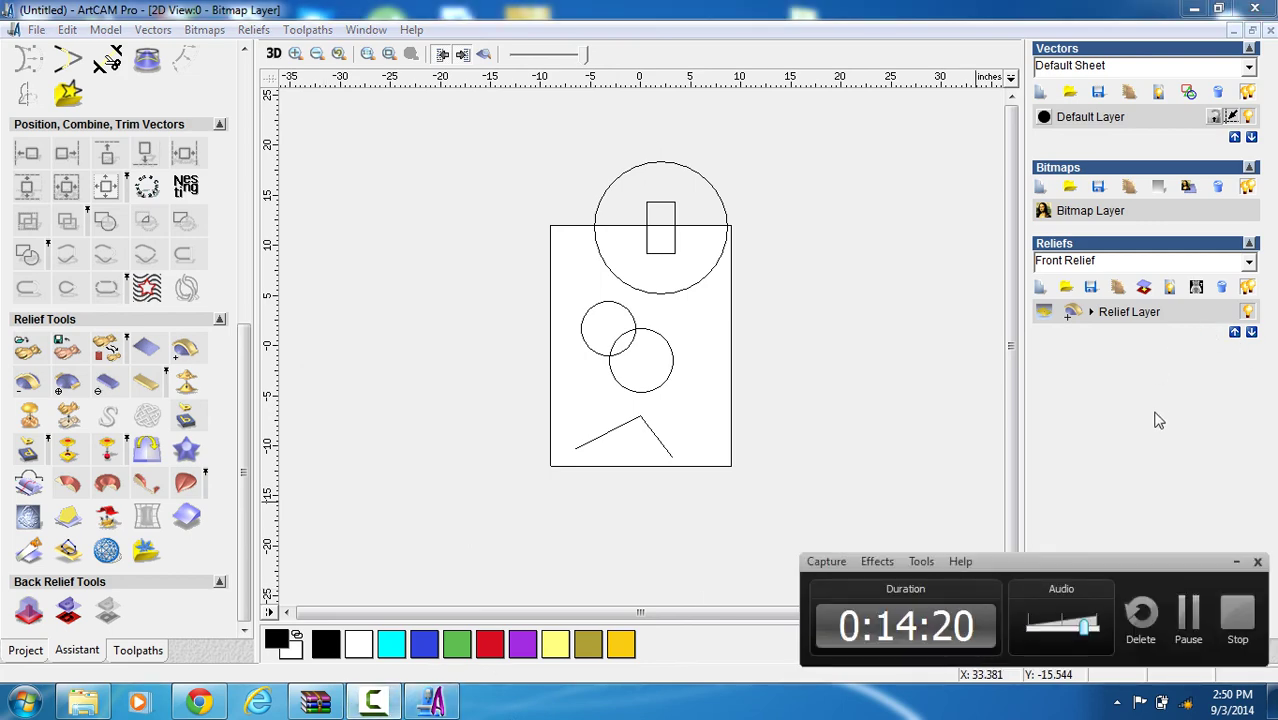